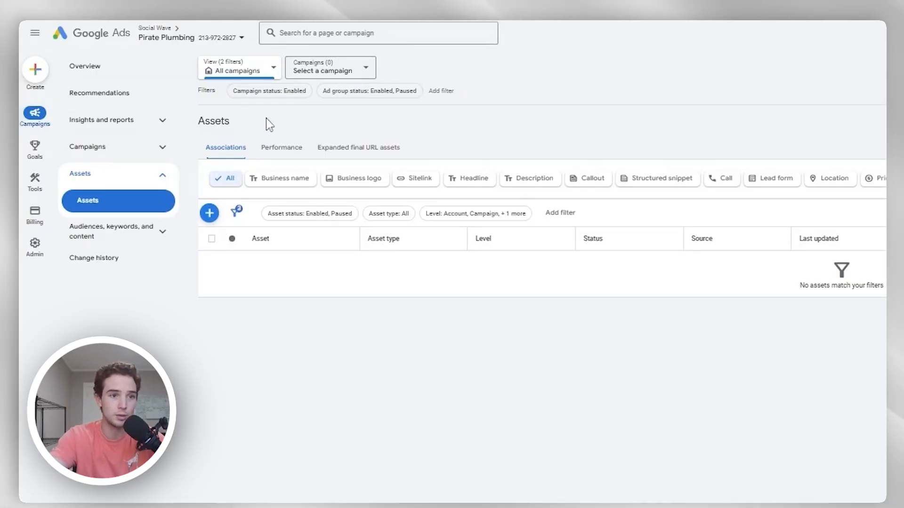
Open the account's conversion goals summary and remove the existing Call from Ads conversion action
mouse_move(41, 156)
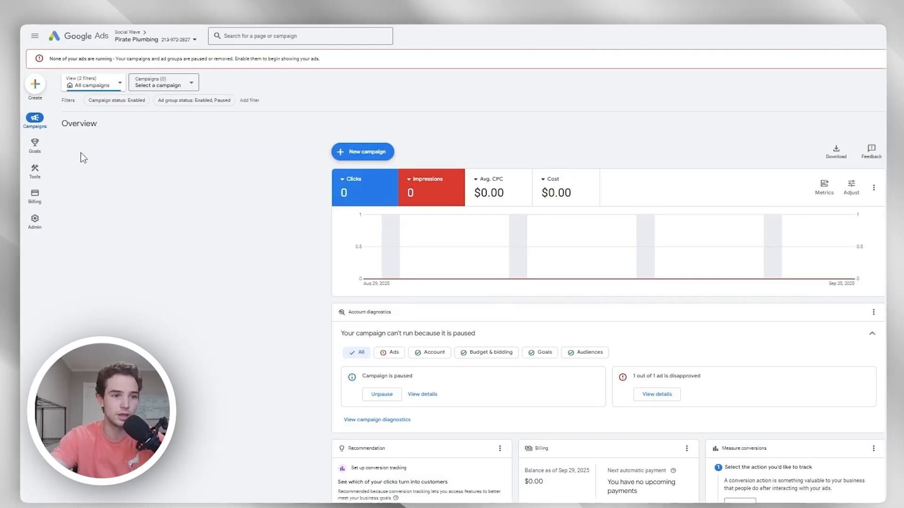
click(44, 157)
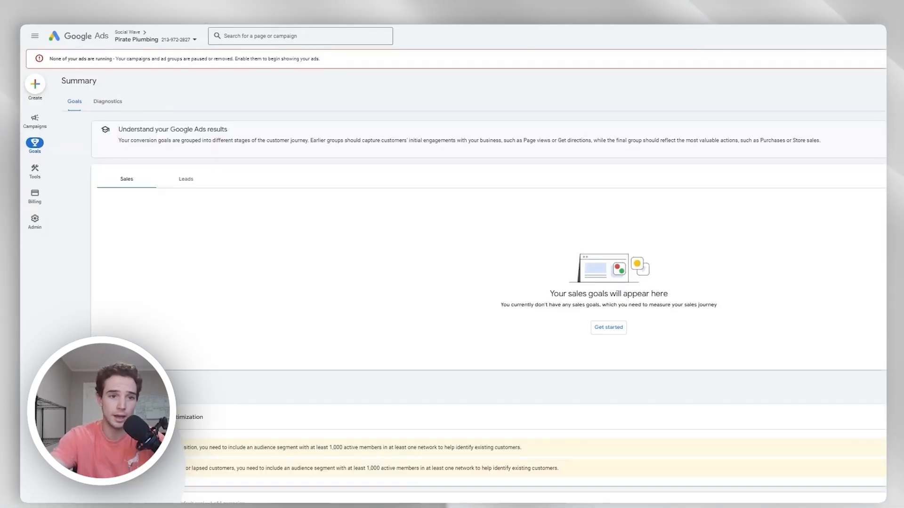
scroll(180, 203, down, 2)
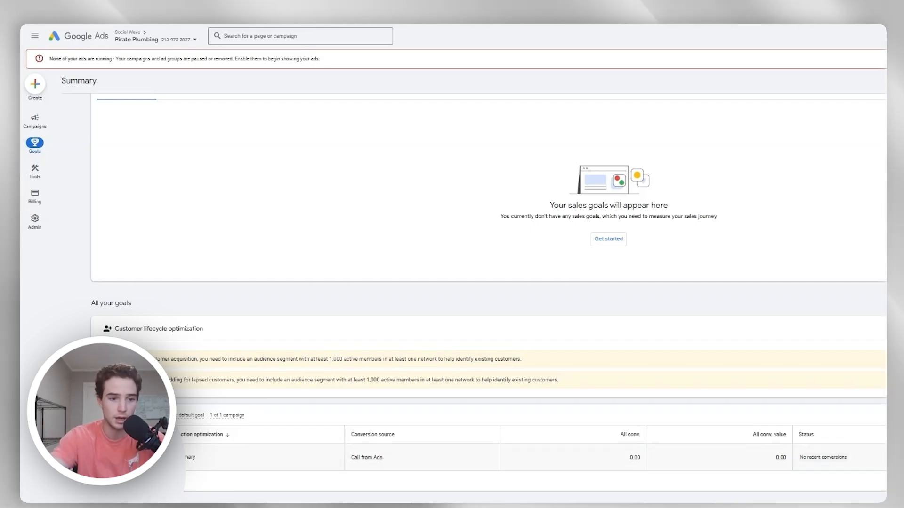
click(161, 458)
click(194, 480)
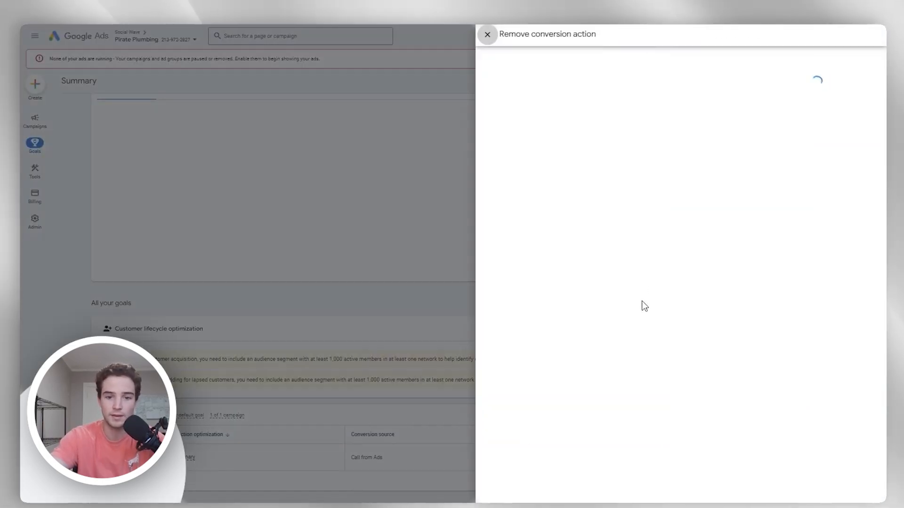
click(434, 442)
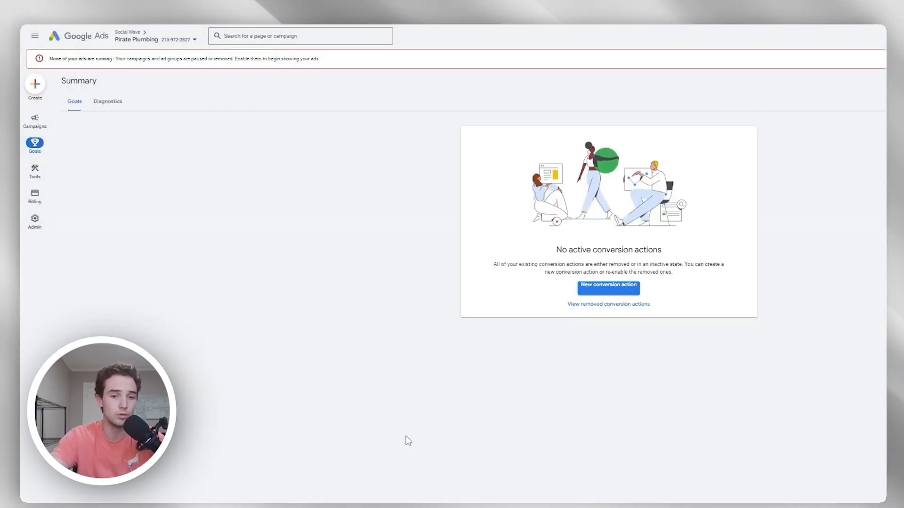
Start a new conversion action with conversions from phone calls as the measurement source
click(598, 295)
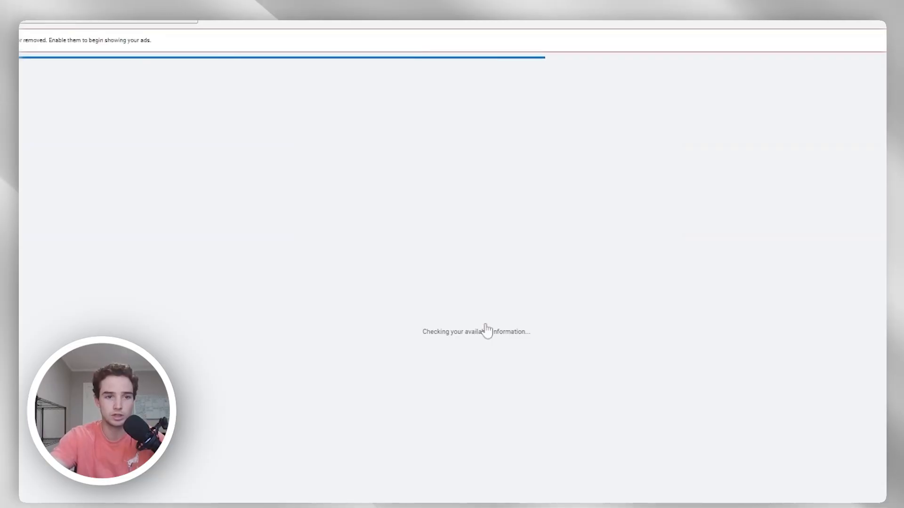
scroll(407, 394, down, 1)
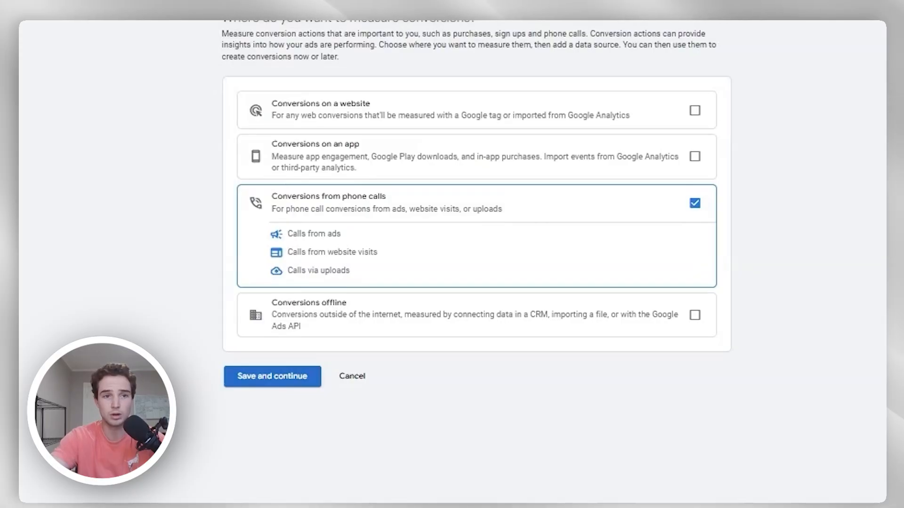
click(296, 379)
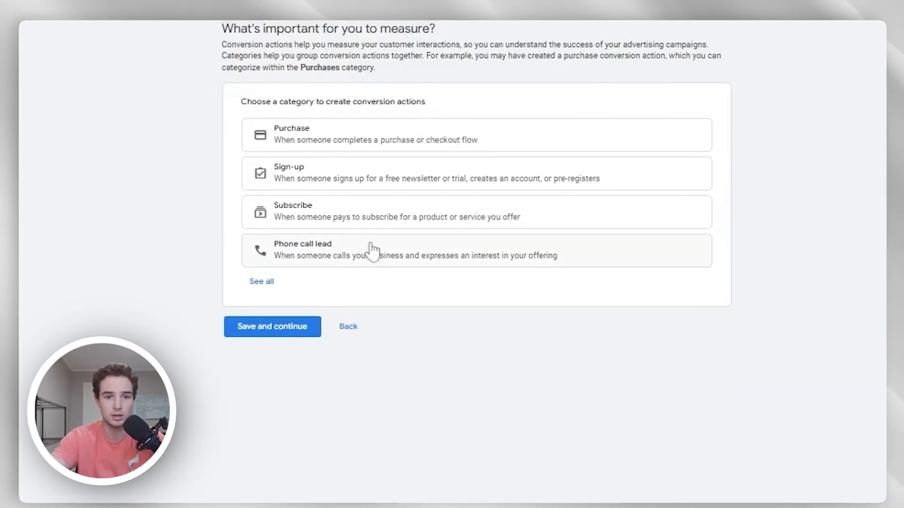
Add a Calls from ads conversion action in the Phone call lead category and finish the conversion setup
click(372, 249)
click(444, 150)
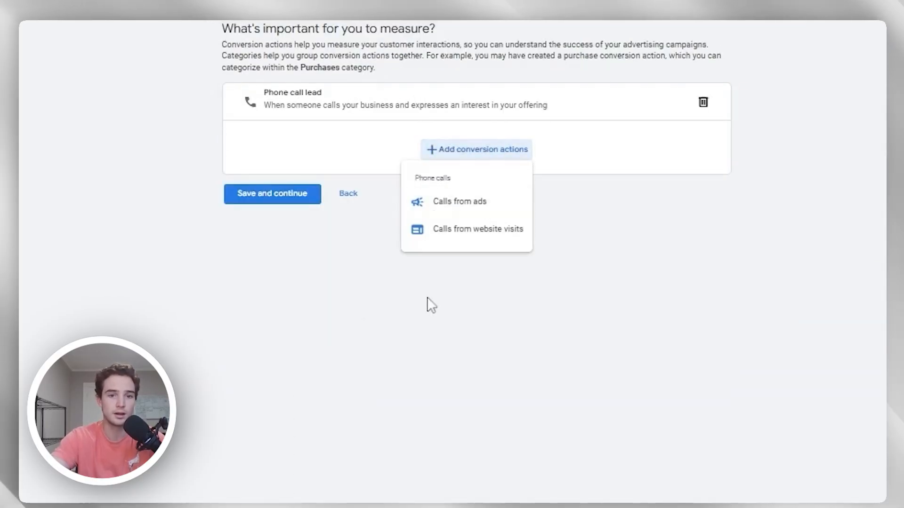
click(457, 203)
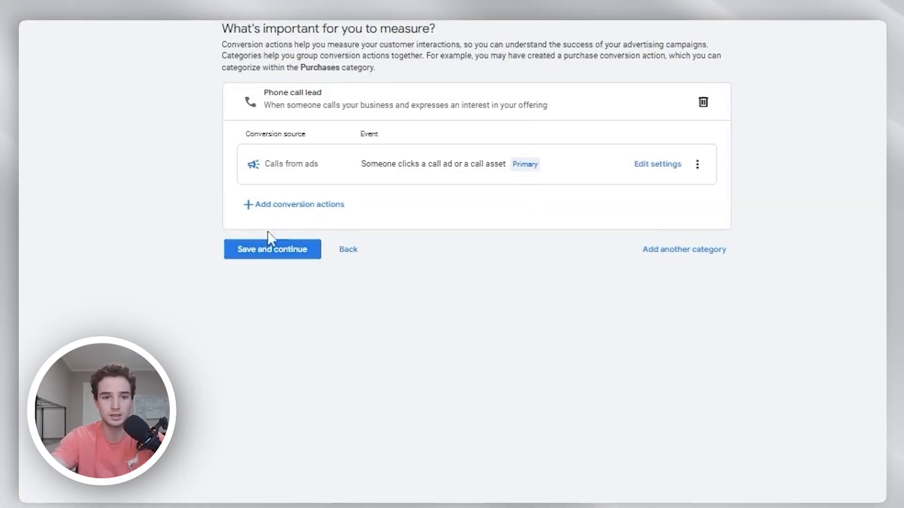
click(270, 252)
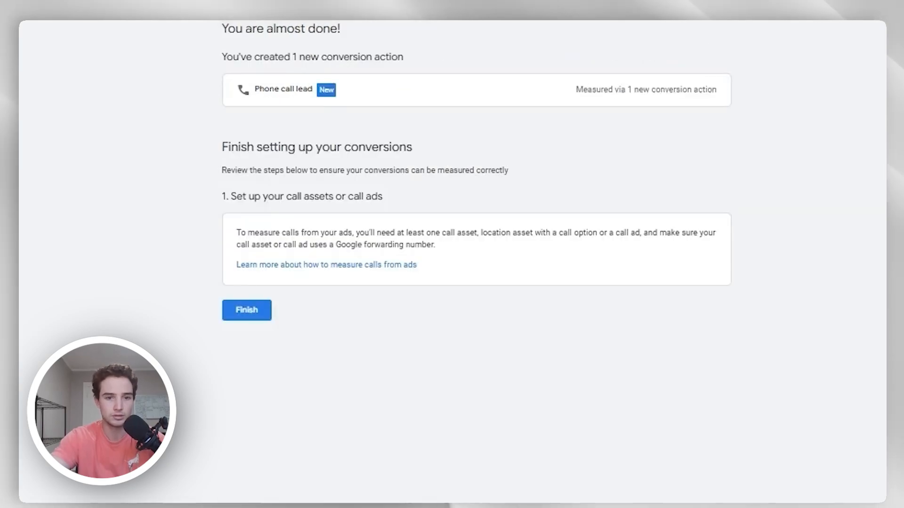
click(262, 314)
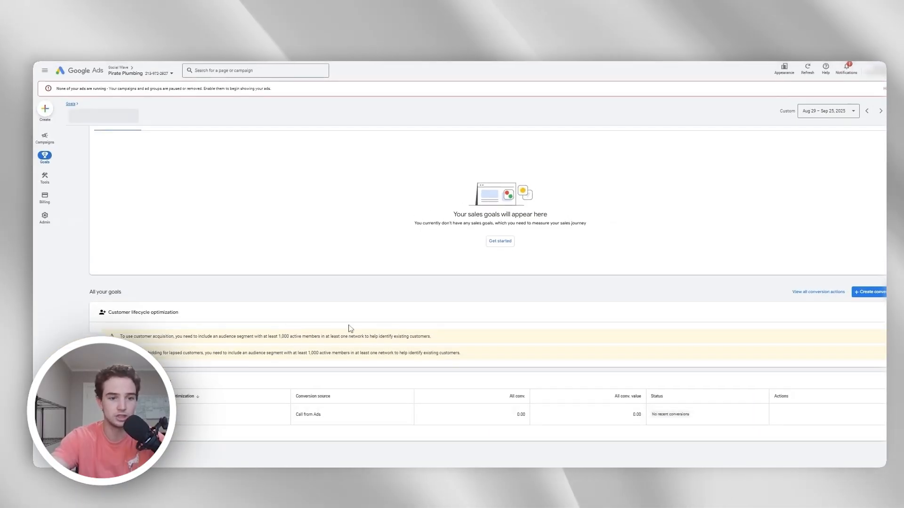
Open the Calls from ads conversion settings for editing and set the conversion action to not use a value
click(347, 329)
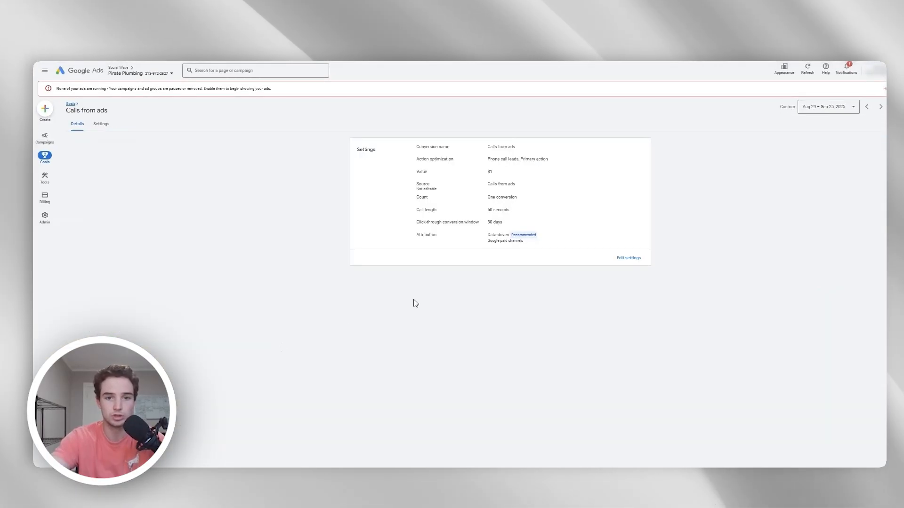
click(671, 281)
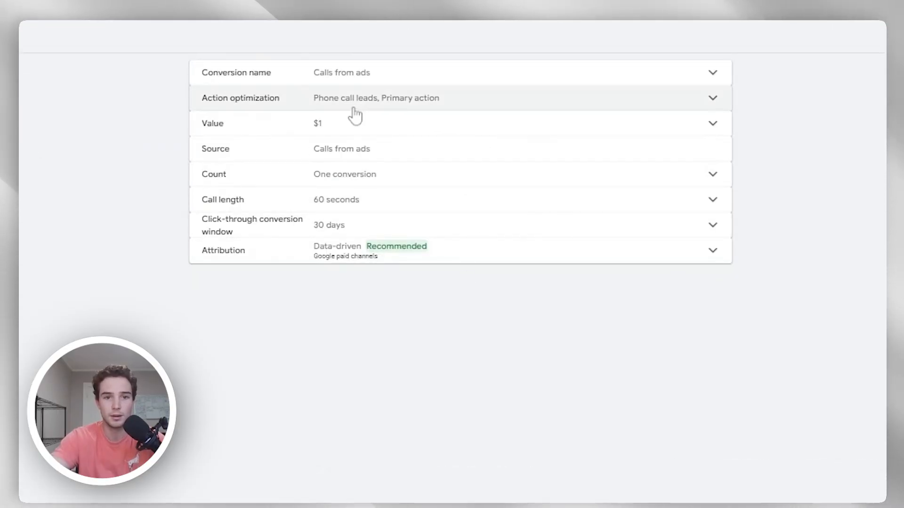
click(358, 78)
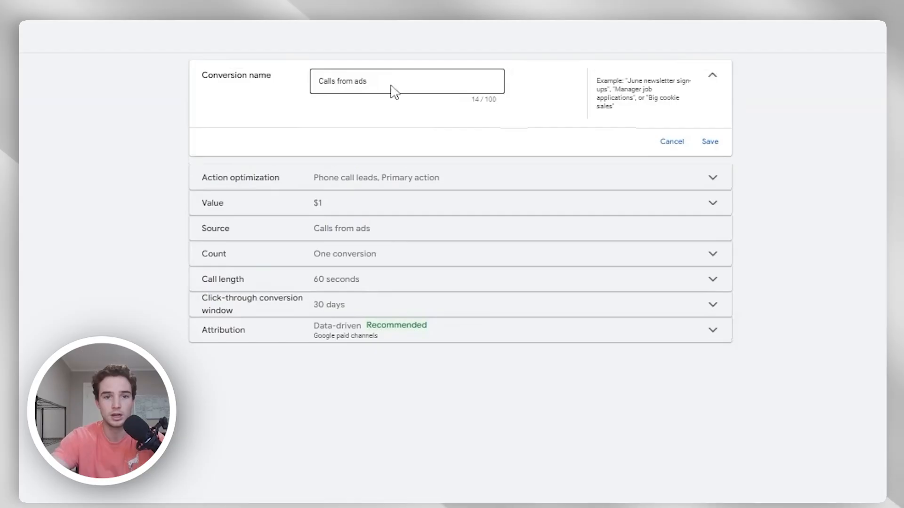
click(681, 144)
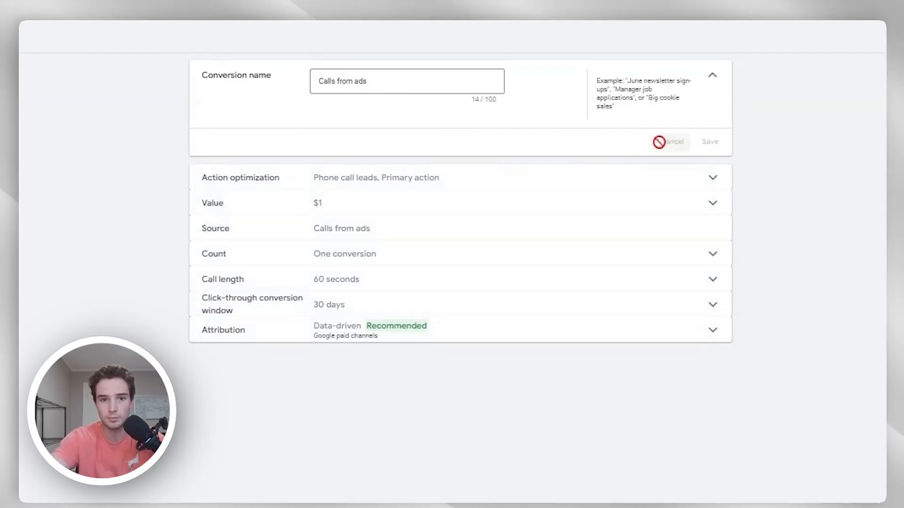
click(391, 127)
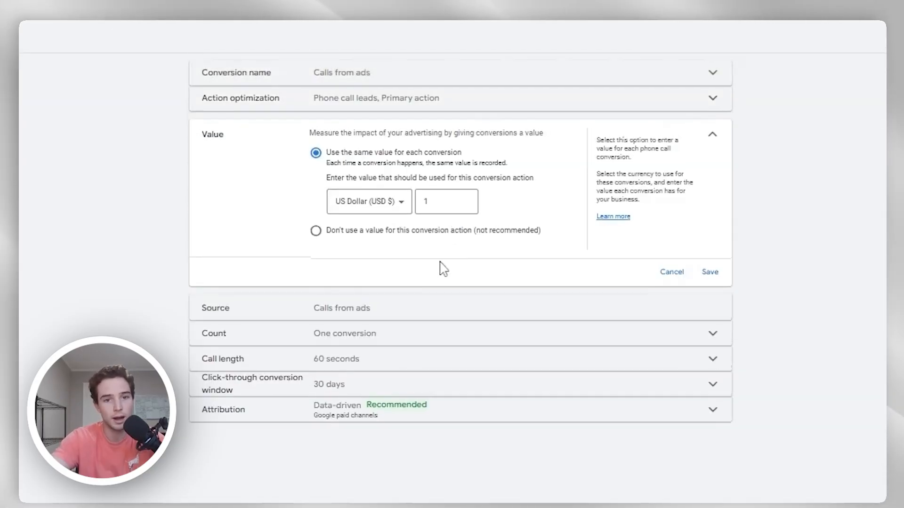
click(414, 232)
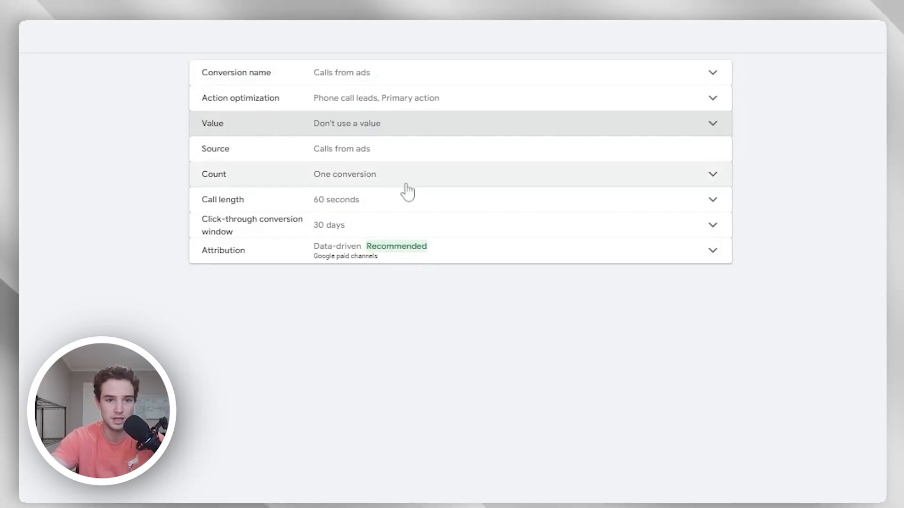
Review the conversion count setting and set the minimum call length to 20 seconds
click(409, 191)
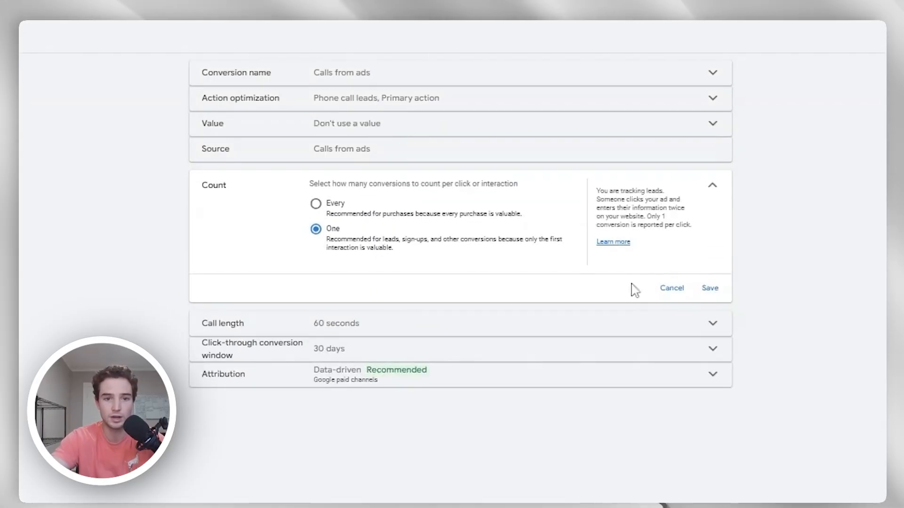
click(451, 325)
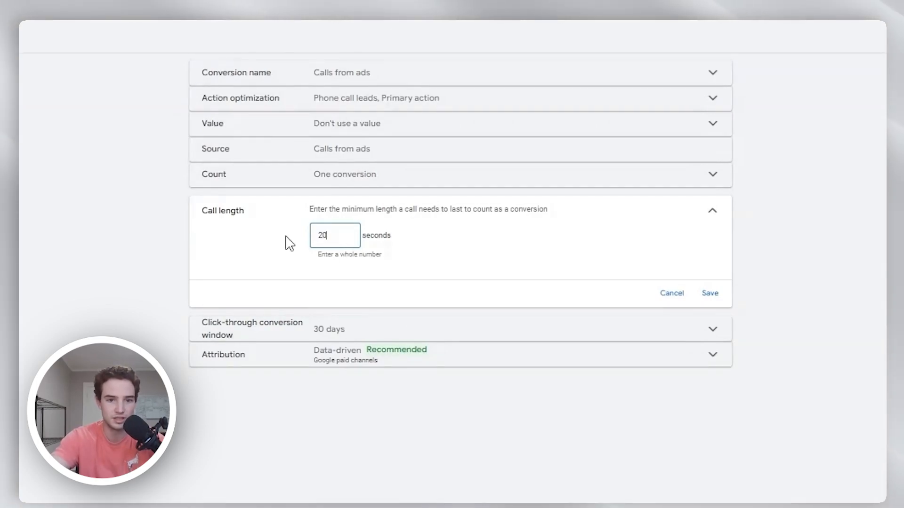
click(714, 304)
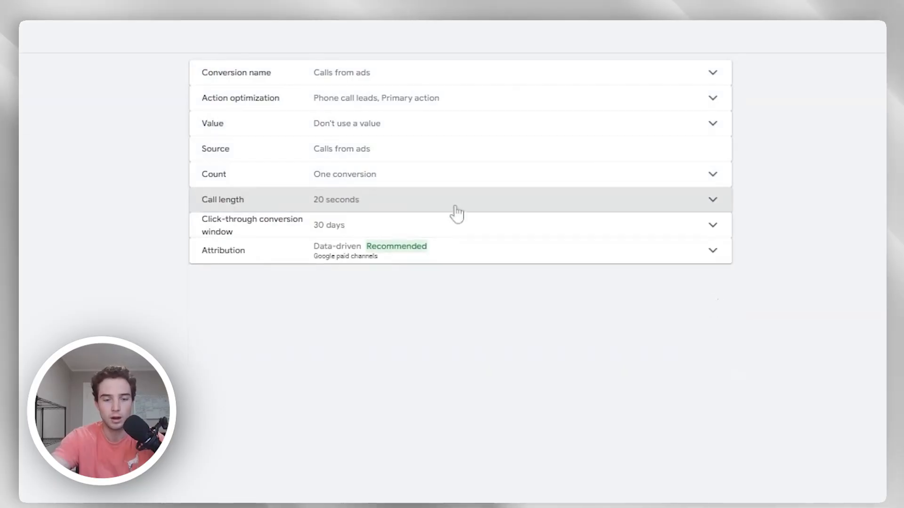
Try a 1 week click-through conversion window and return it to 30 days
click(470, 235)
click(349, 283)
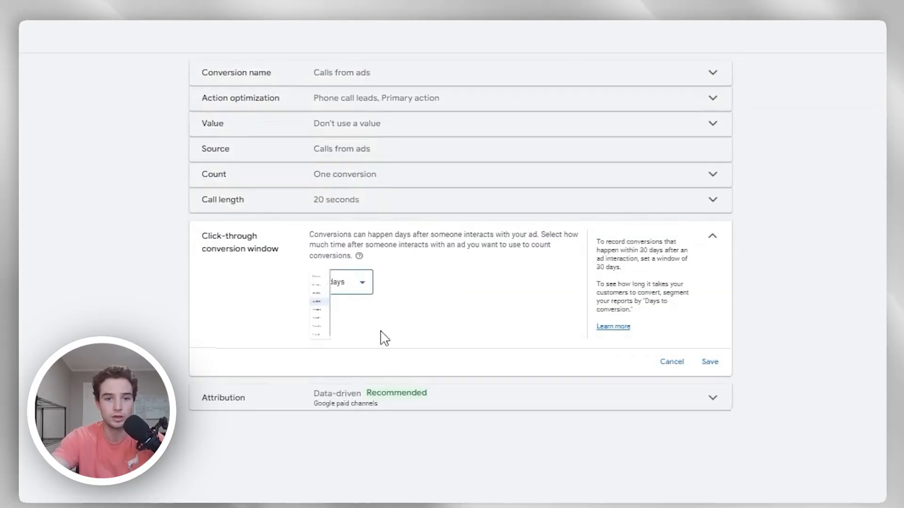
click(340, 462)
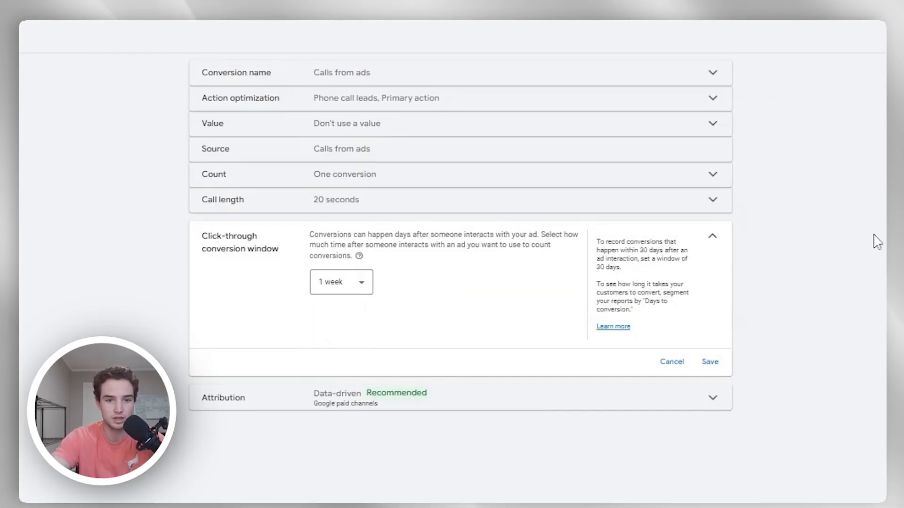
click(324, 288)
click(335, 358)
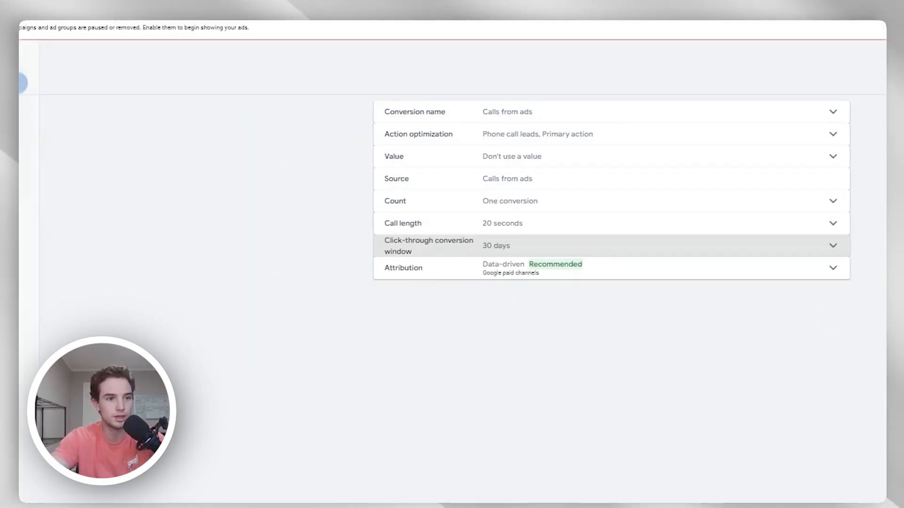
Start a new campaign from the campaigns overview with Leads as its objective
click(56, 141)
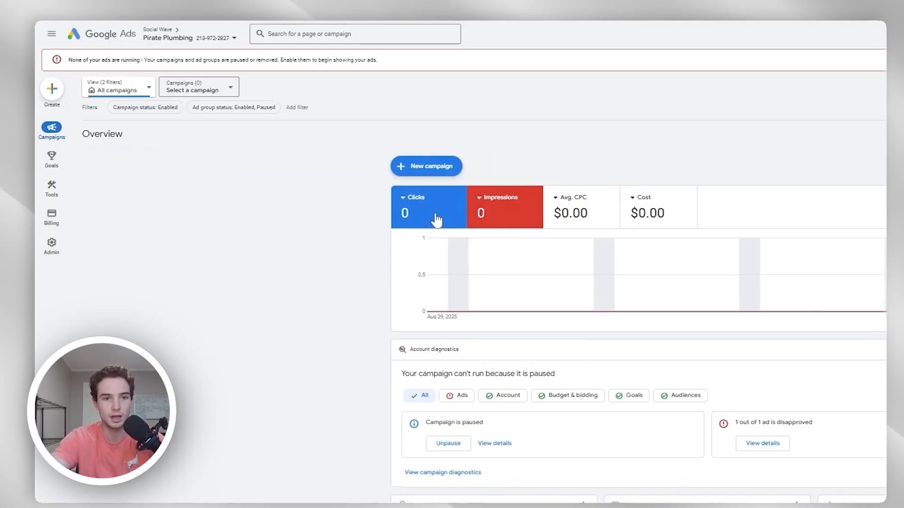
click(426, 181)
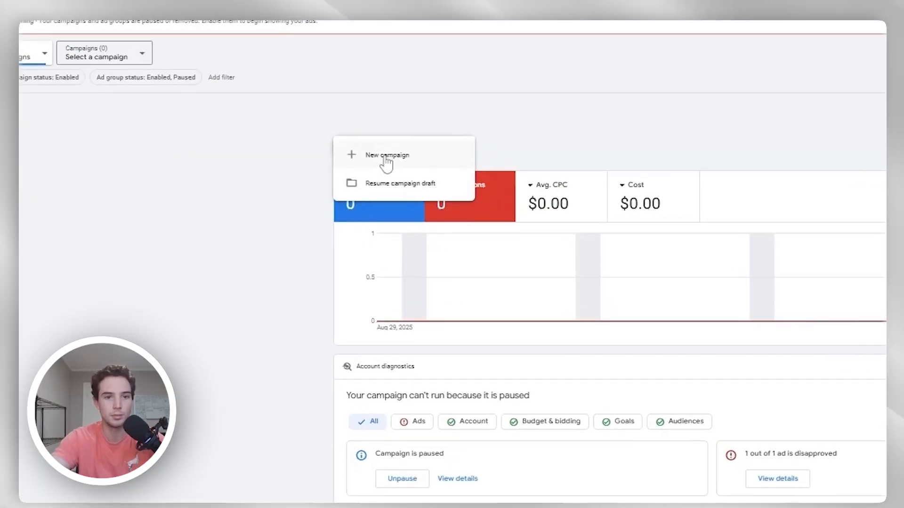
click(423, 174)
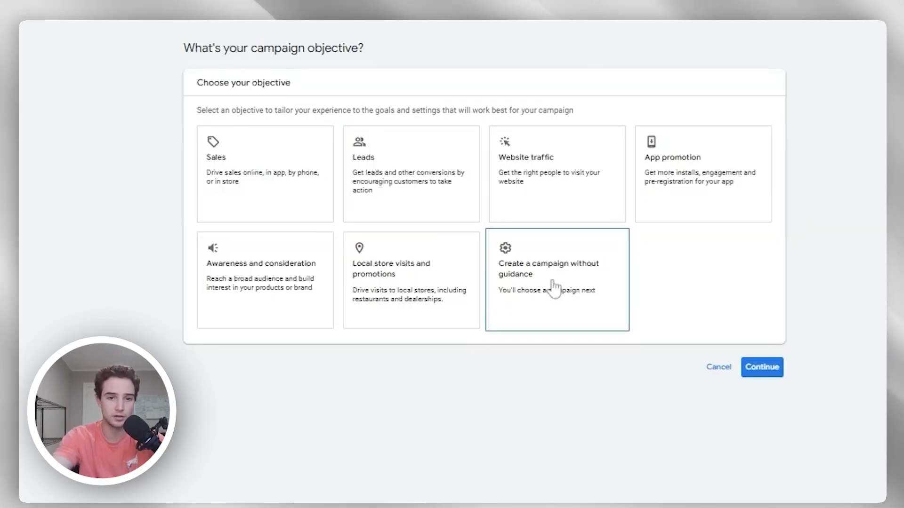
click(430, 210)
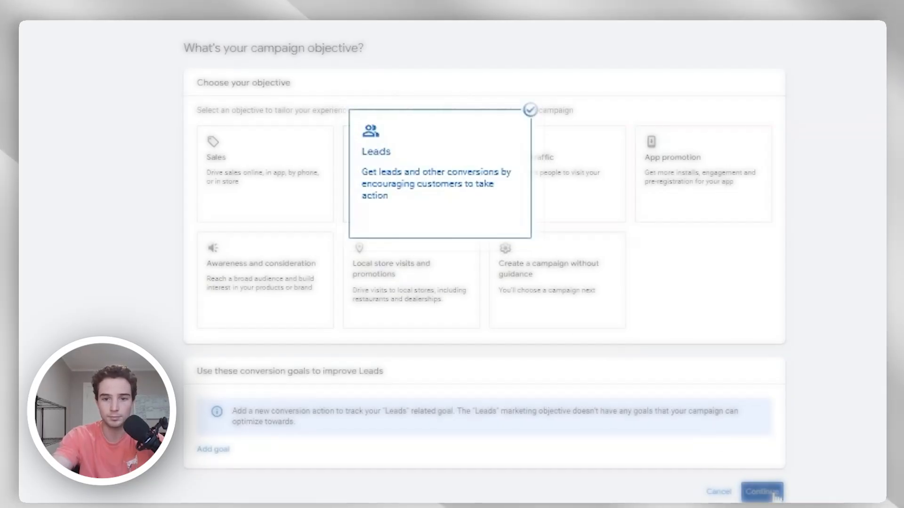
click(772, 494)
Add Phone call leads as the campaign's conversion goal and choose the Search campaign type
click(213, 368)
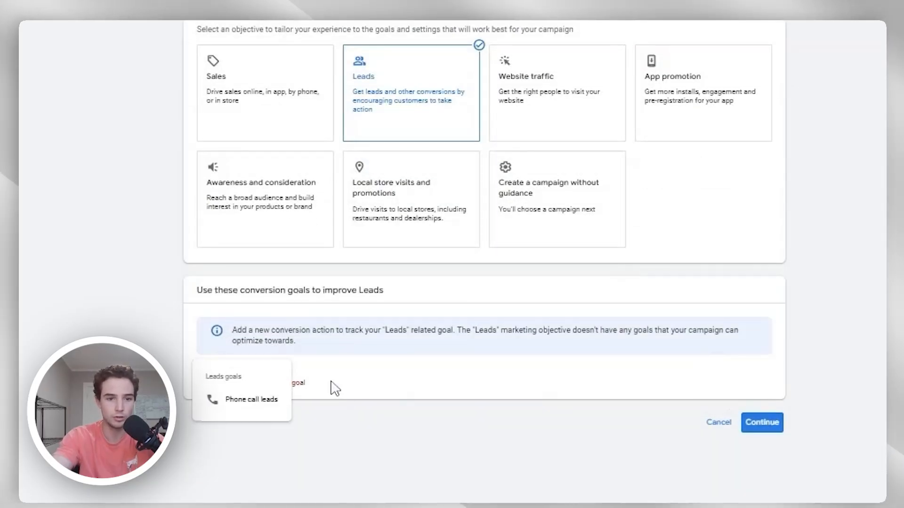
click(264, 409)
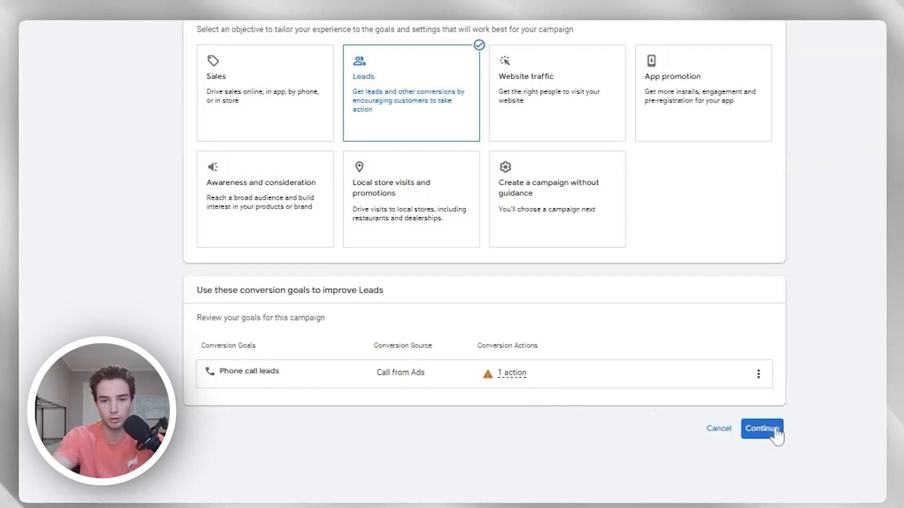
scroll(429, 383, down, 6)
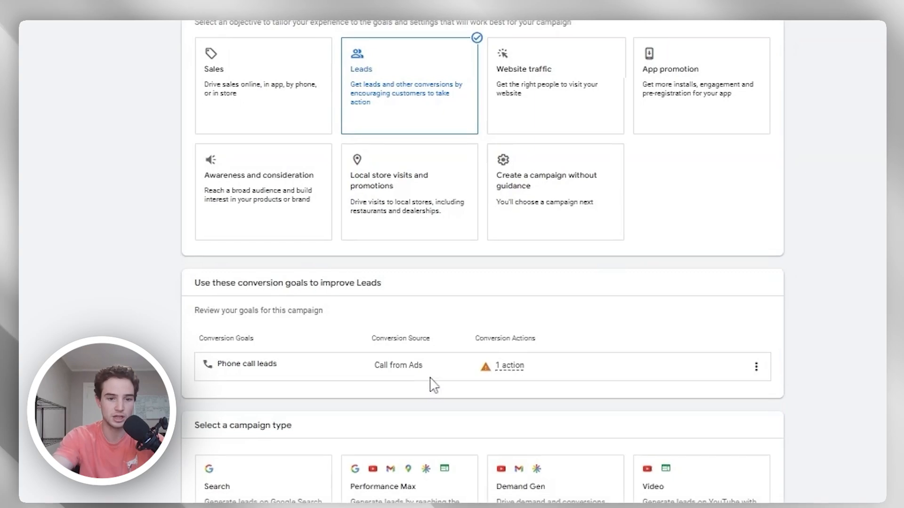
click(257, 195)
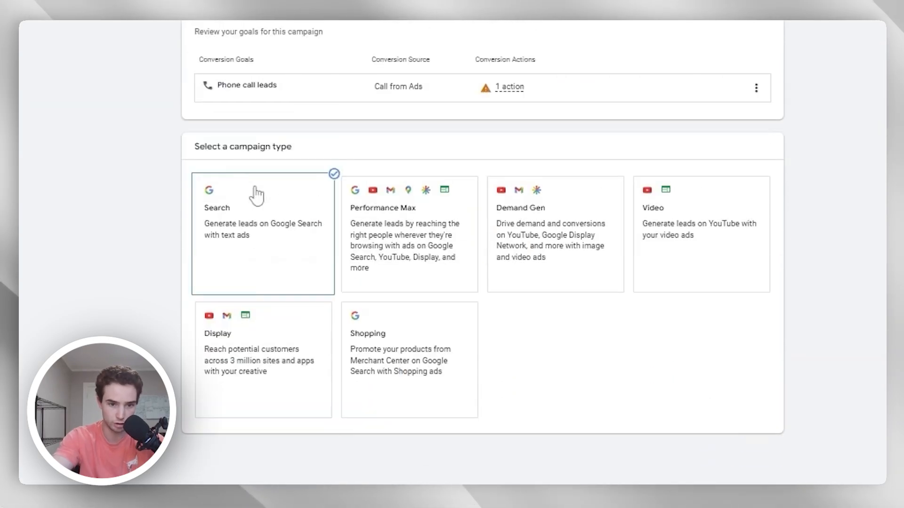
Choose Phone calls as the way to reach the goal, enter the United States business phone number, and continue
scroll(285, 366, down, 4)
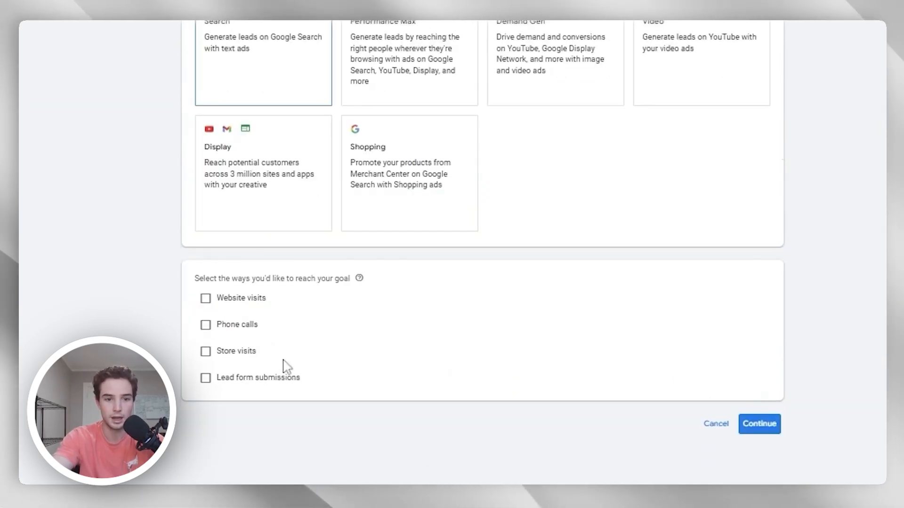
click(248, 328)
click(358, 352)
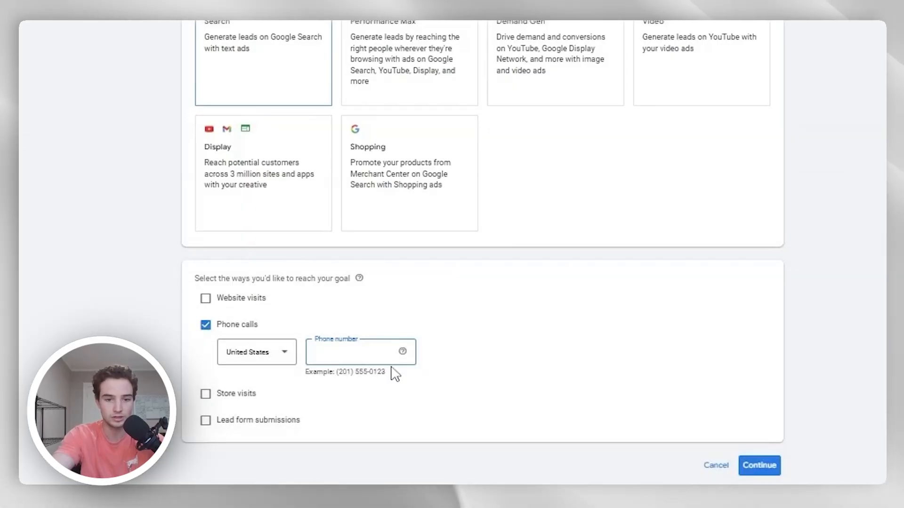
drag(395, 375, 338, 374)
key(ctrl+c)
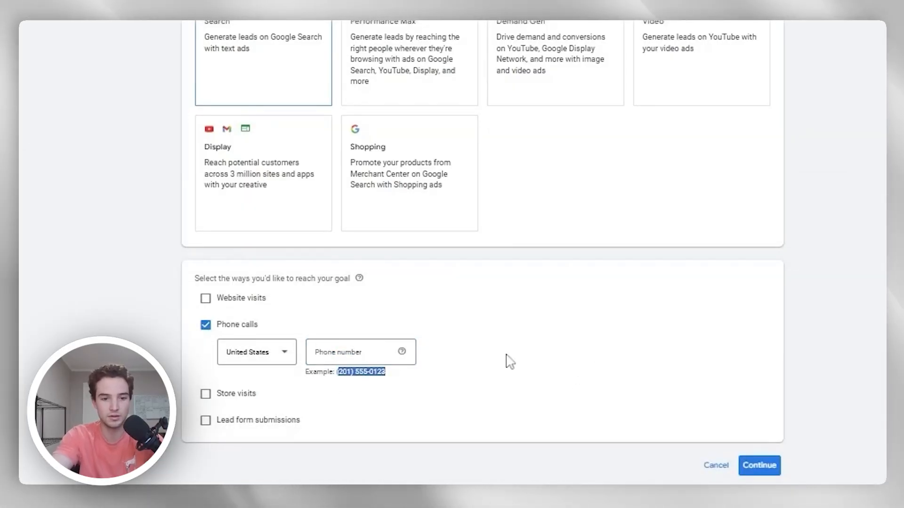
click(316, 360)
key(ctrl+v)
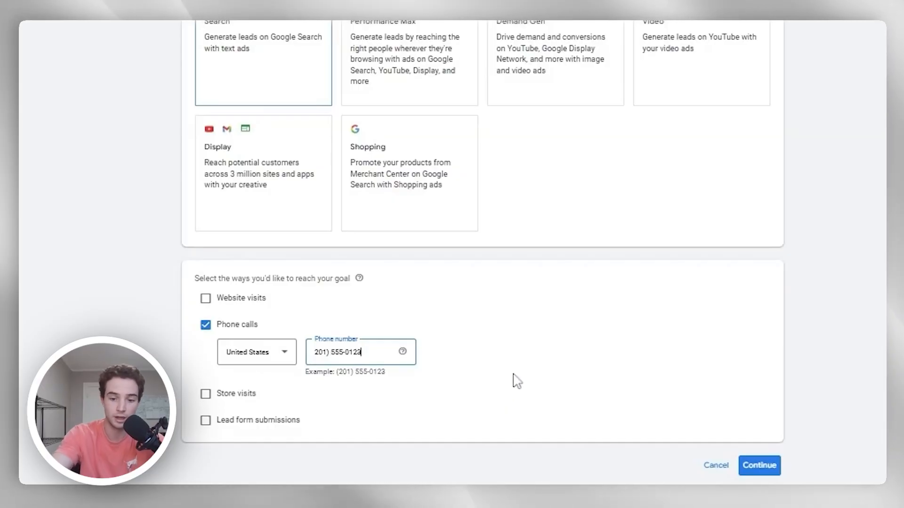
key(Home)
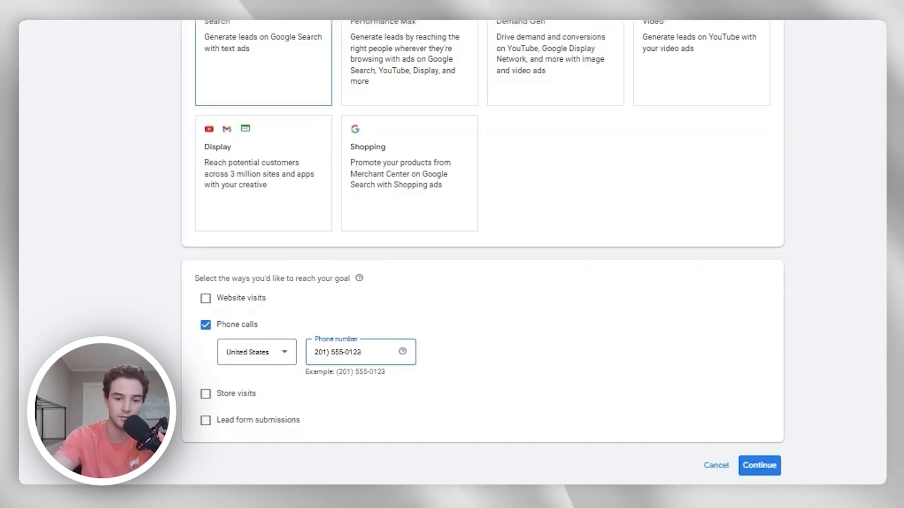
text(()
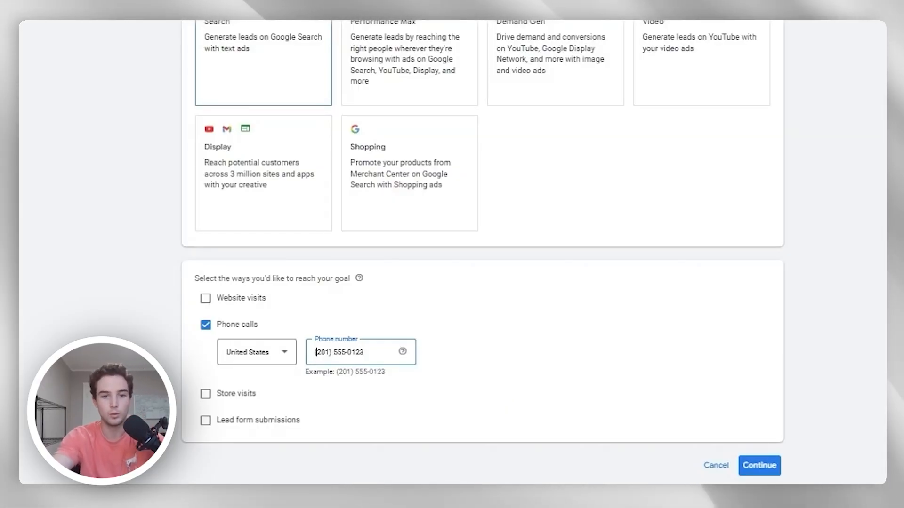
mouse_move(333, 353)
mouse_down()
mouse_move(325, 352)
mouse_move(350, 352)
mouse_up()
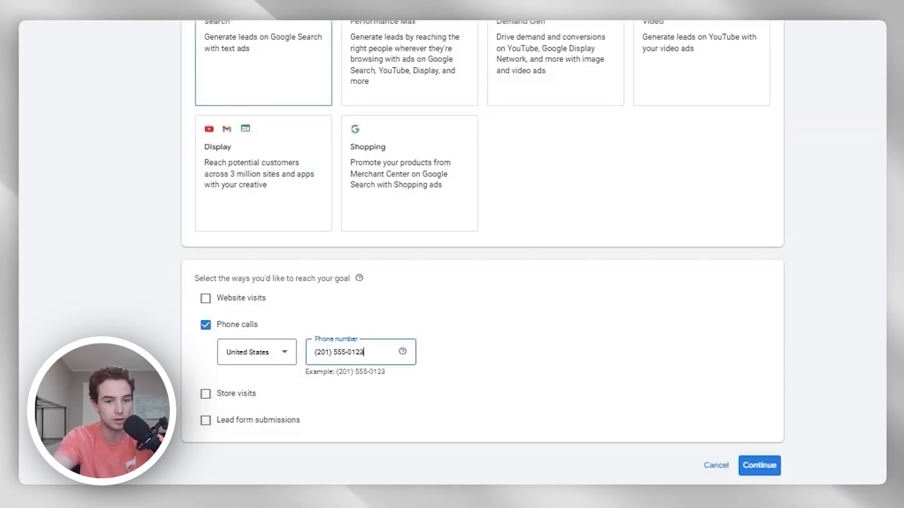
scroll(400, 381, down, 1)
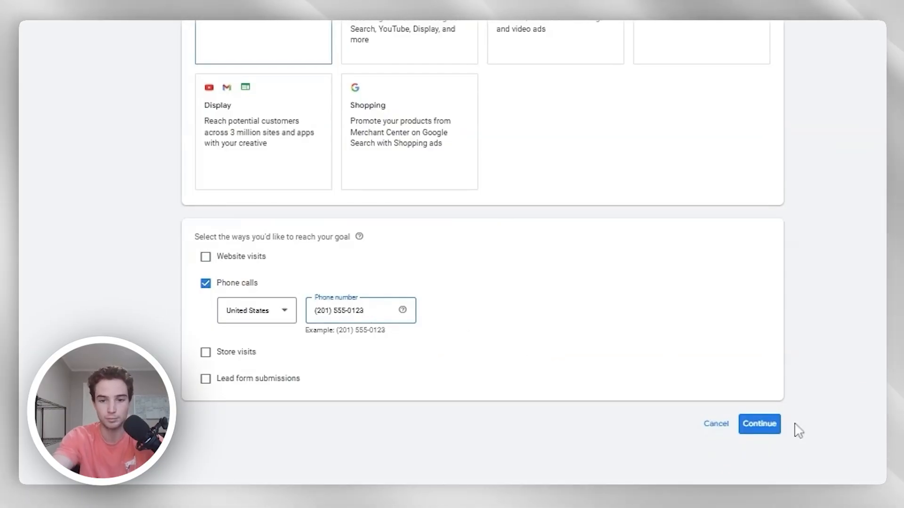
click(777, 426)
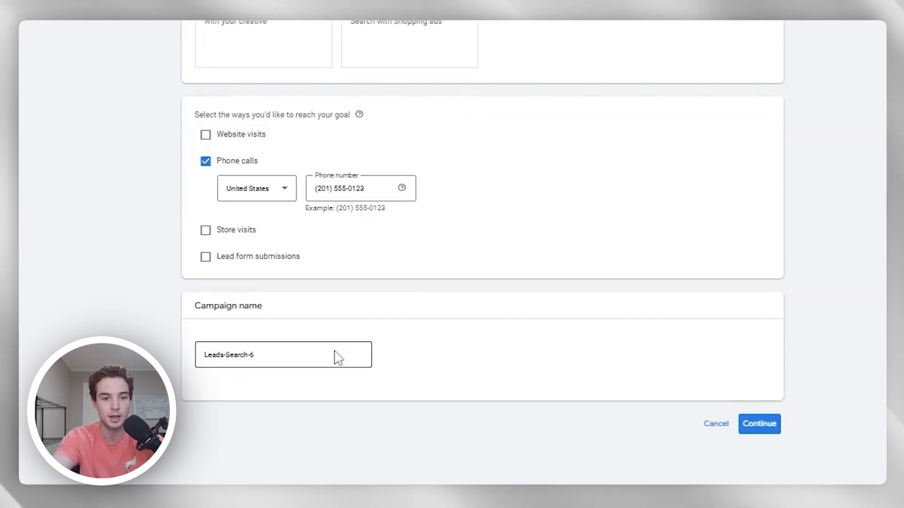
Name the campaign Plumbing Calls and start it as a new campaign rather than finishing a saved draft
drag(337, 357, 195, 349)
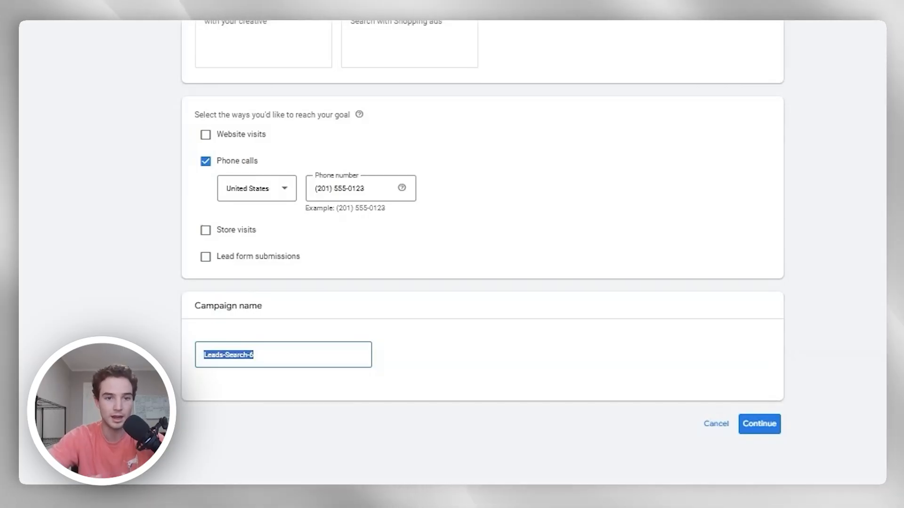
text(P)
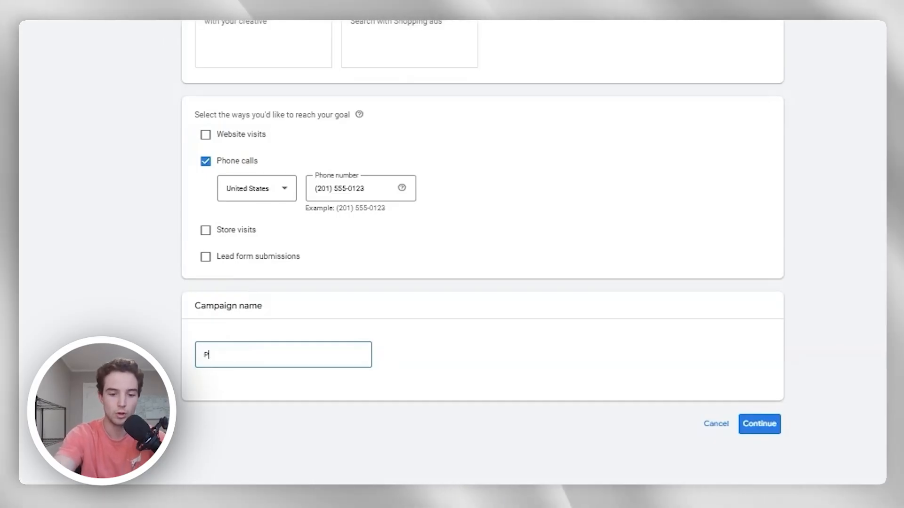
text(lumbing)
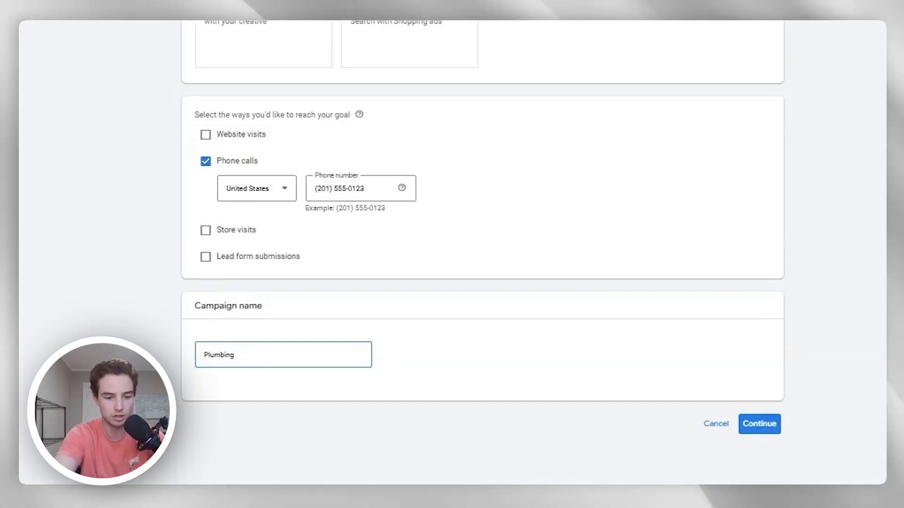
text( Calls)
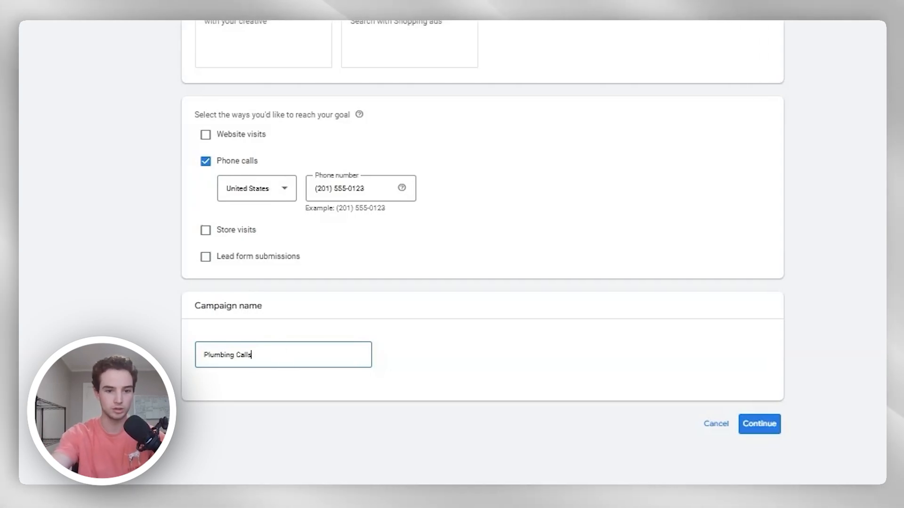
scroll(482, 254, up, 4)
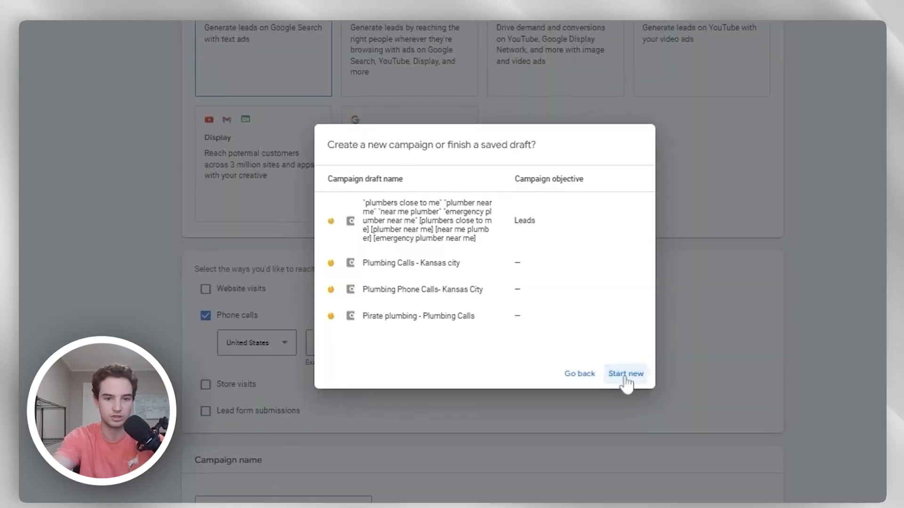
click(630, 377)
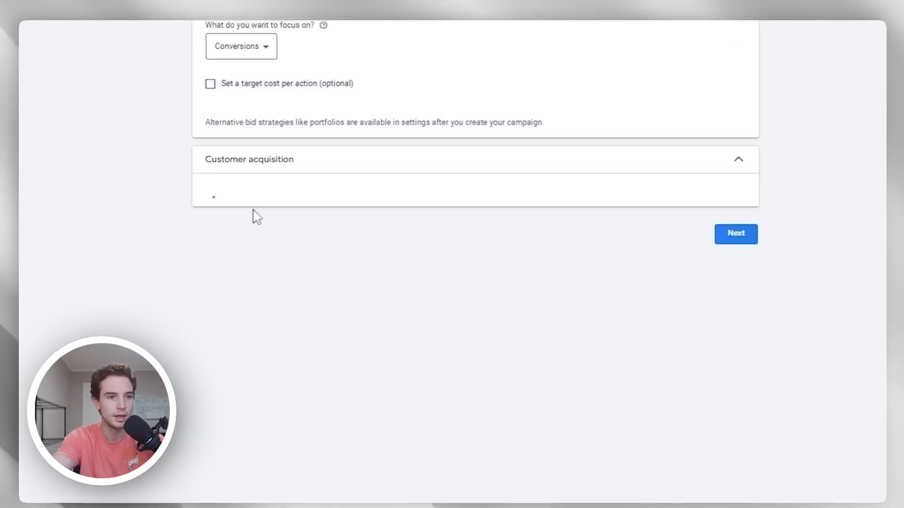
Set the bidding focus to Clicks, enable the maximum cost per click bid limit, and review the other focus options
click(239, 133)
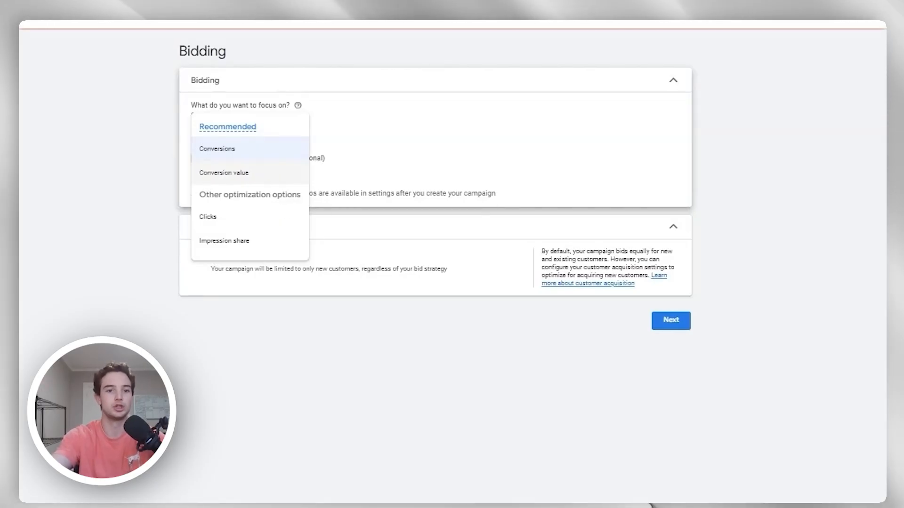
click(263, 217)
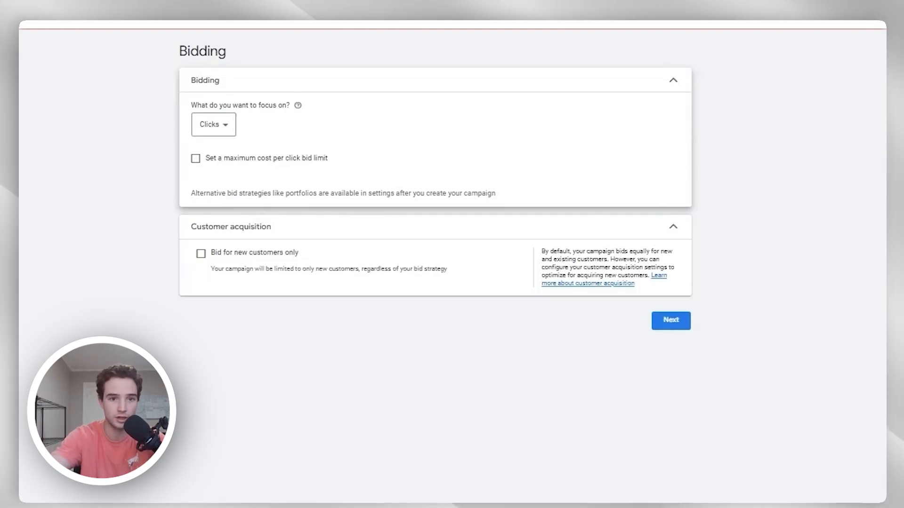
click(257, 160)
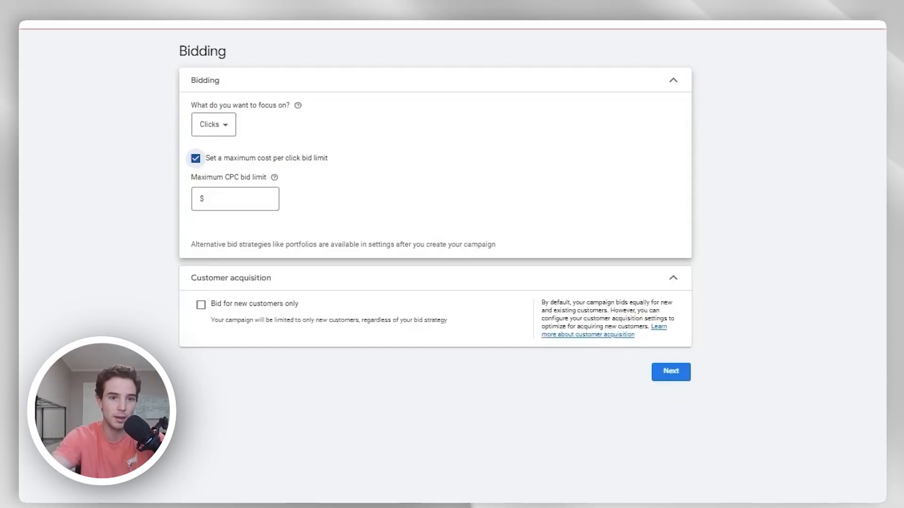
click(231, 137)
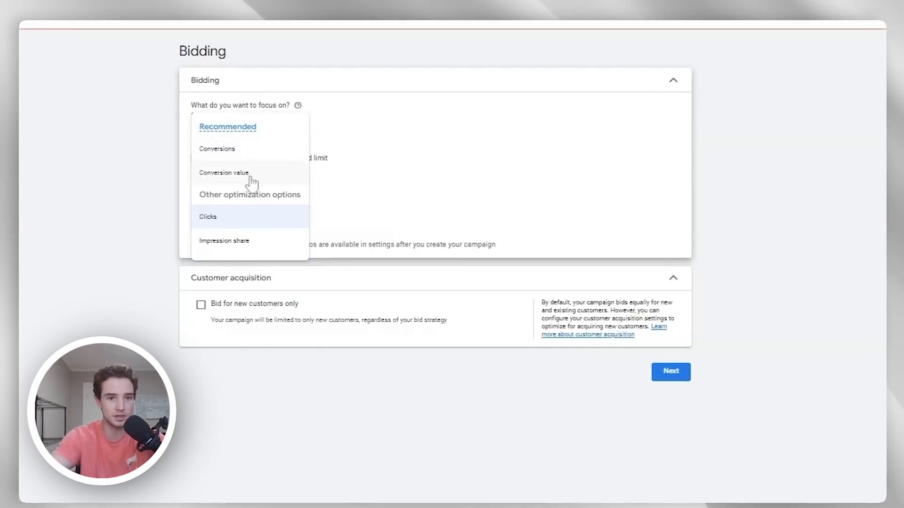
click(321, 148)
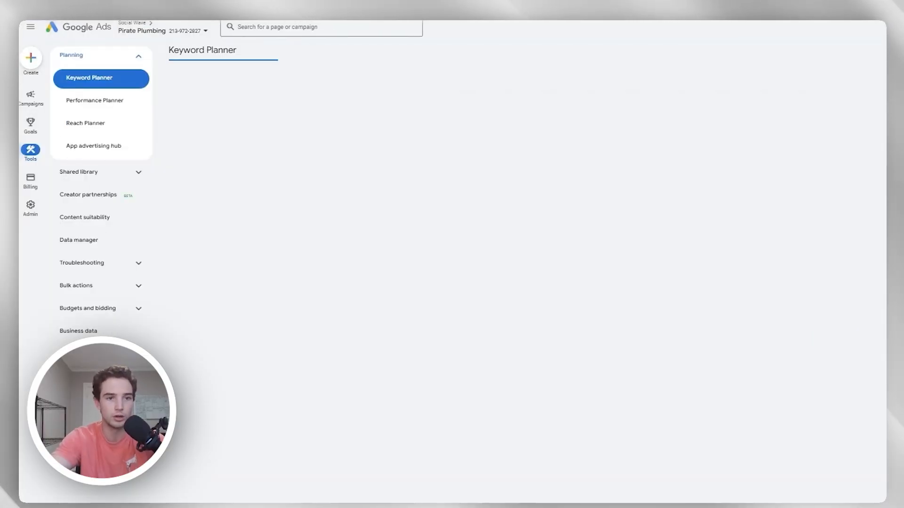
Start discovering new keywords in Keyword Planner and replace the United States location with the Kansas City MO Nielsen DMA region
click(582, 211)
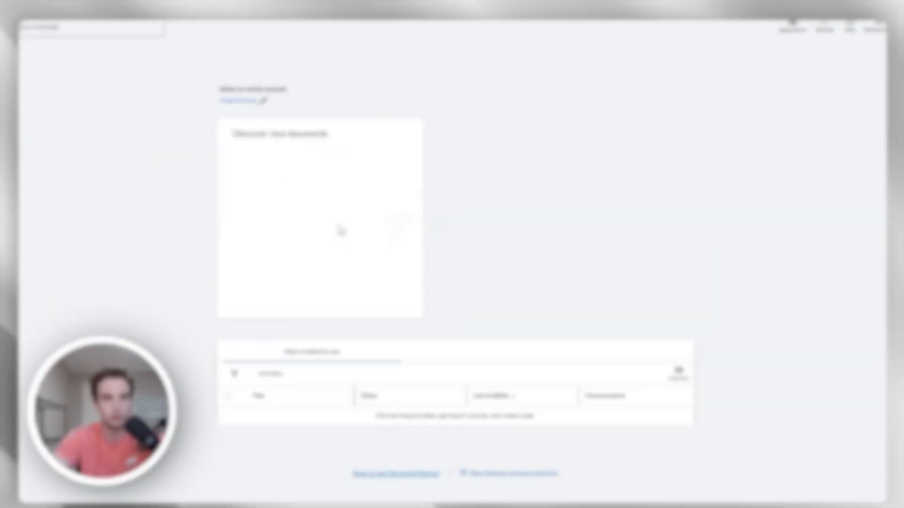
click(303, 209)
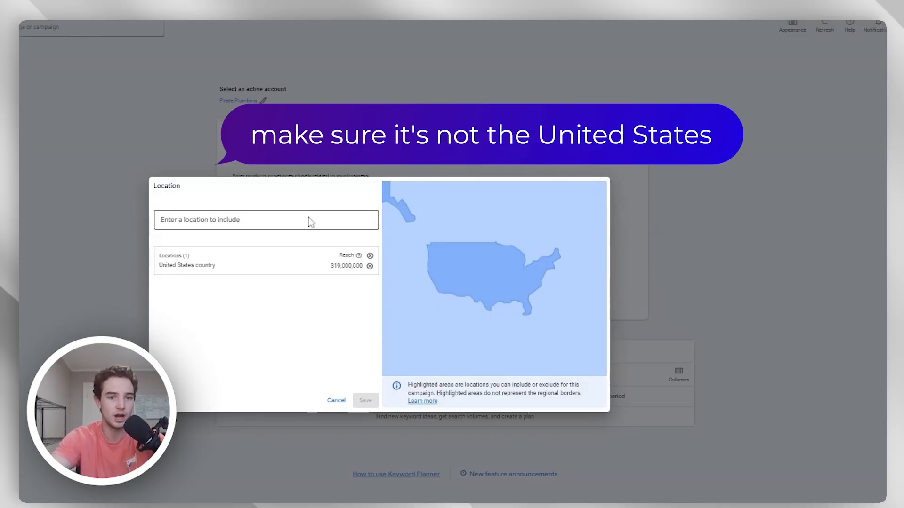
click(369, 267)
click(297, 225)
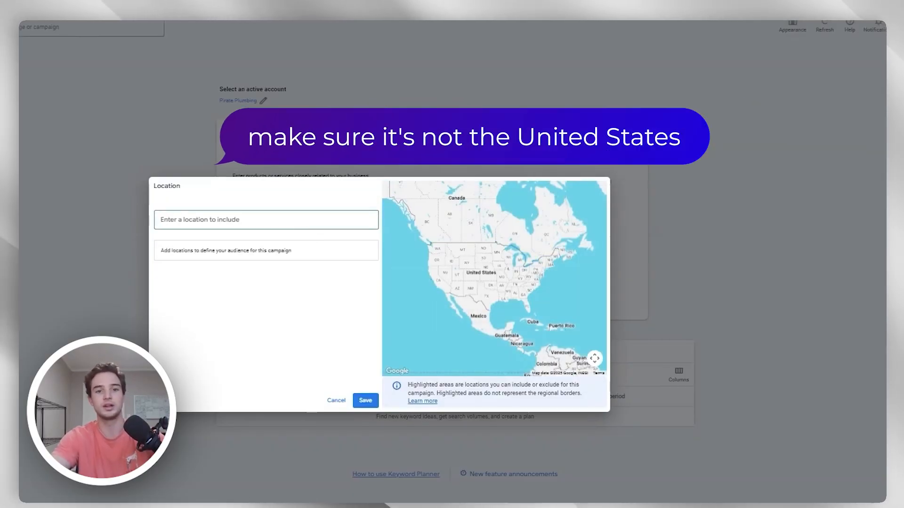
text(kans)
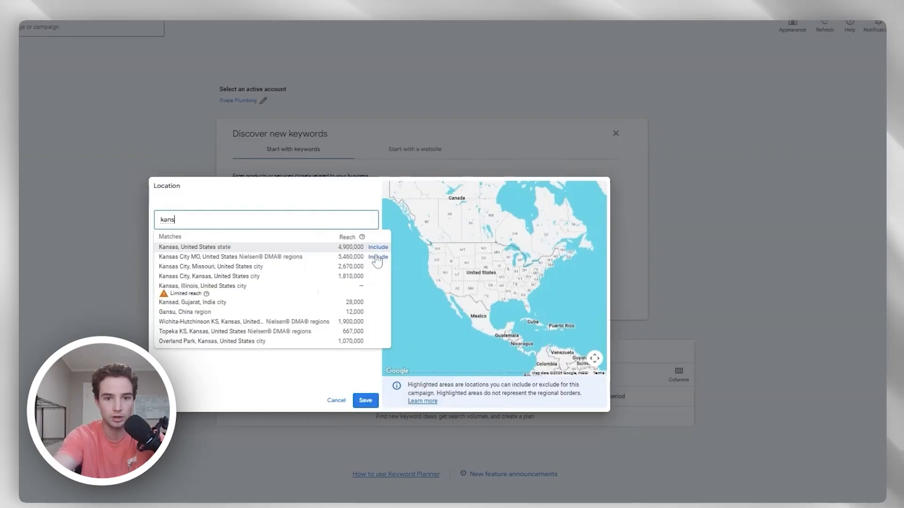
click(379, 257)
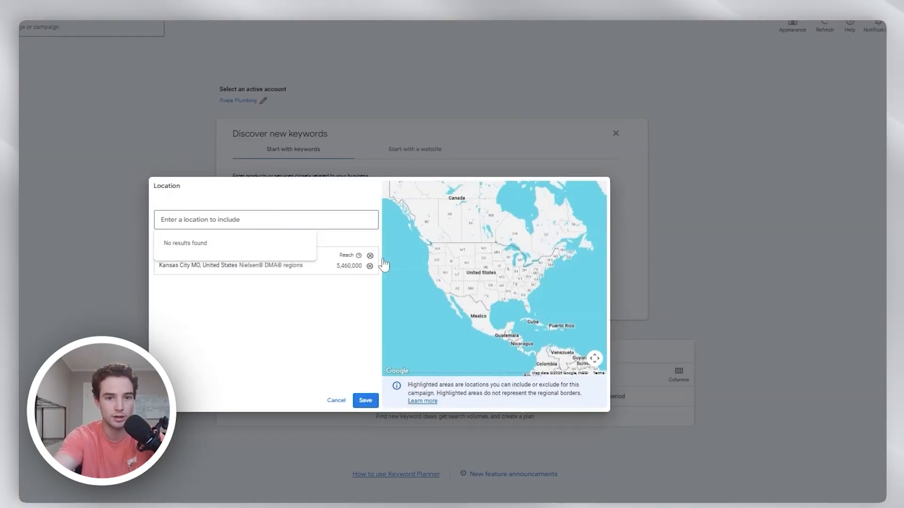
click(364, 401)
Get keyword ideas for "plumber near me" and examine them sorted by average monthly searches
text(plumber near me)
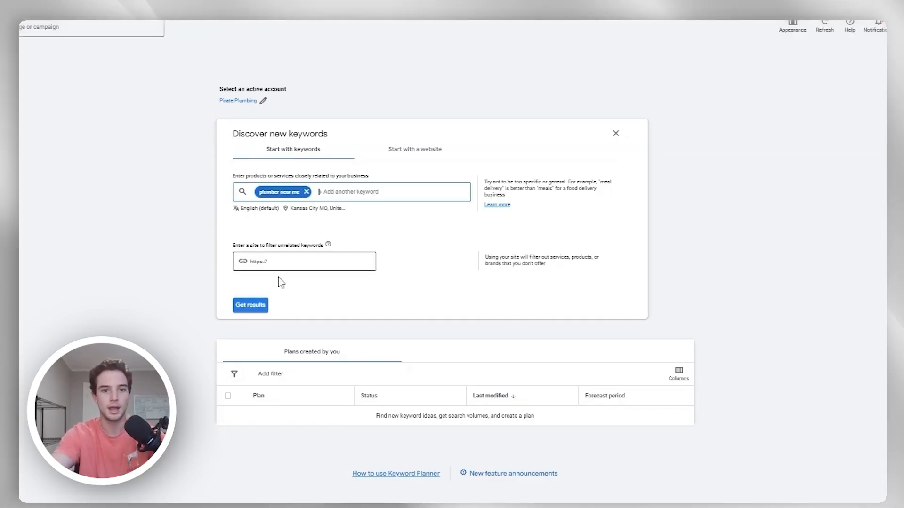
click(251, 305)
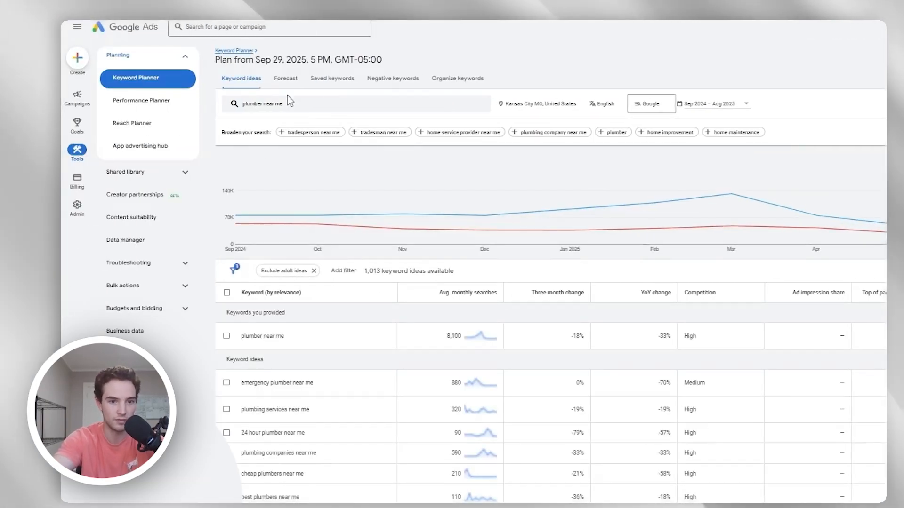
scroll(420, 263, down, 2)
click(441, 234)
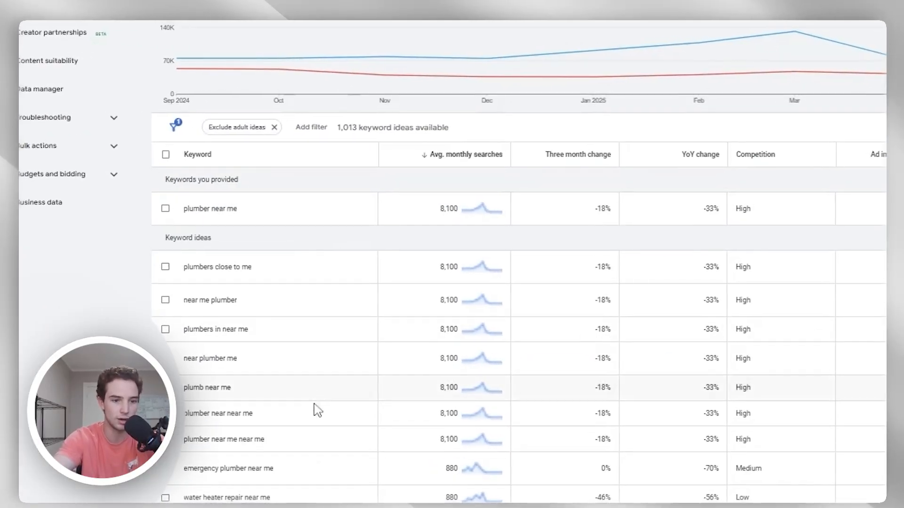
scroll(358, 358, down, 1)
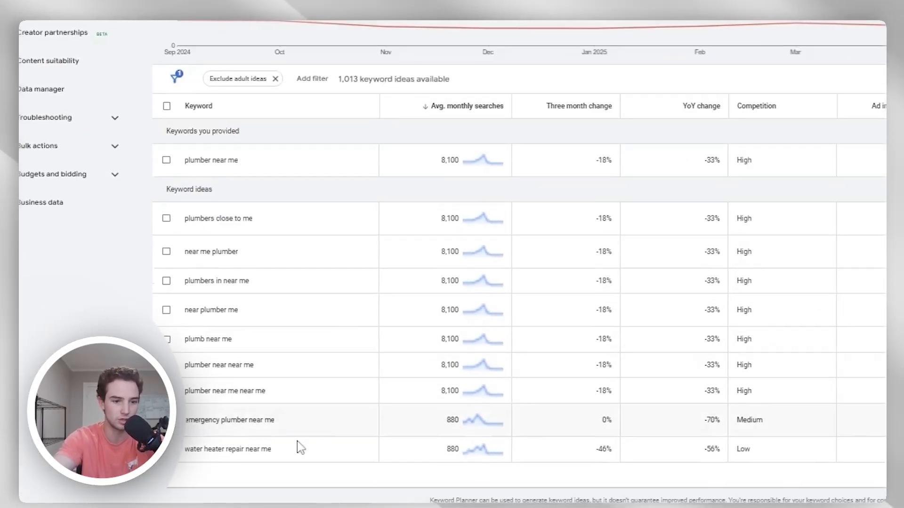
drag(271, 448, 241, 420)
click(323, 401)
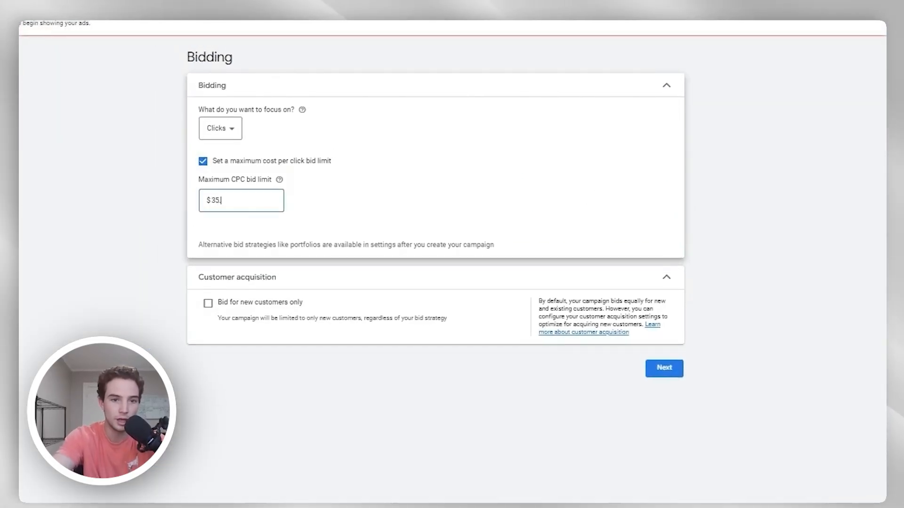
Accept the bidding settings with a $35 maximum CPC bid limit and exclude the Google Search Partners Network in the campaign settings
click(678, 374)
click(266, 294)
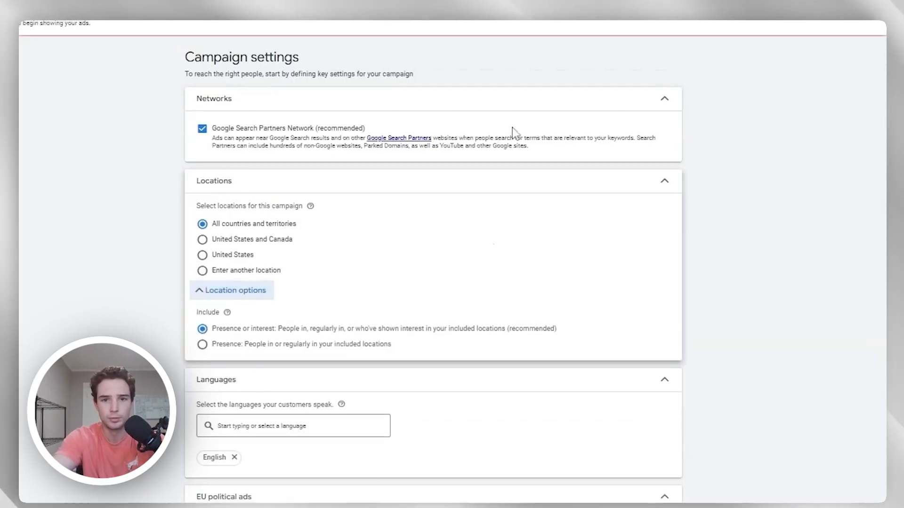
click(675, 108)
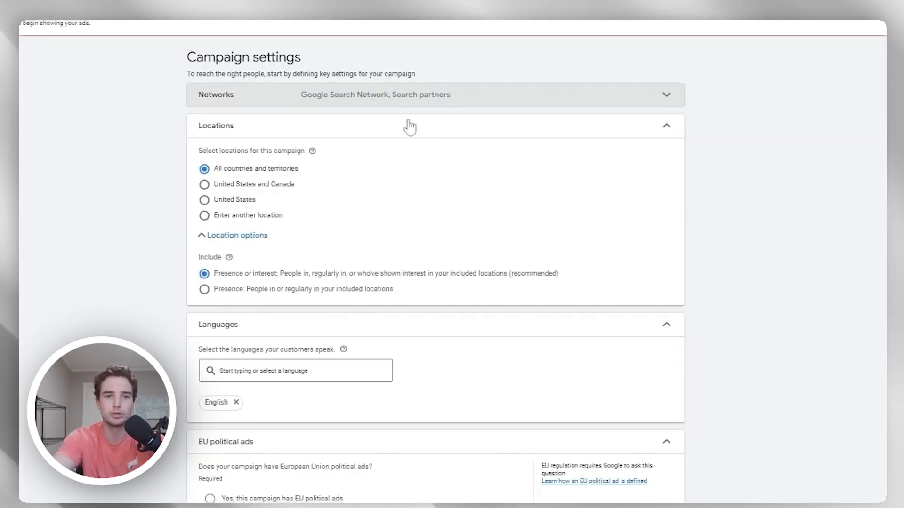
click(391, 105)
click(203, 131)
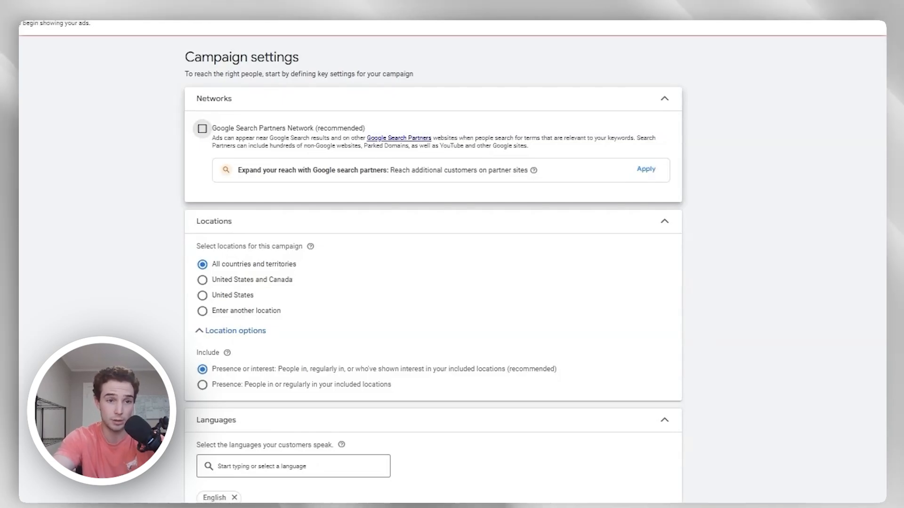
Target a custom campaign location with a 20 mi radius around Kansas City, MO and save it
click(246, 311)
click(387, 351)
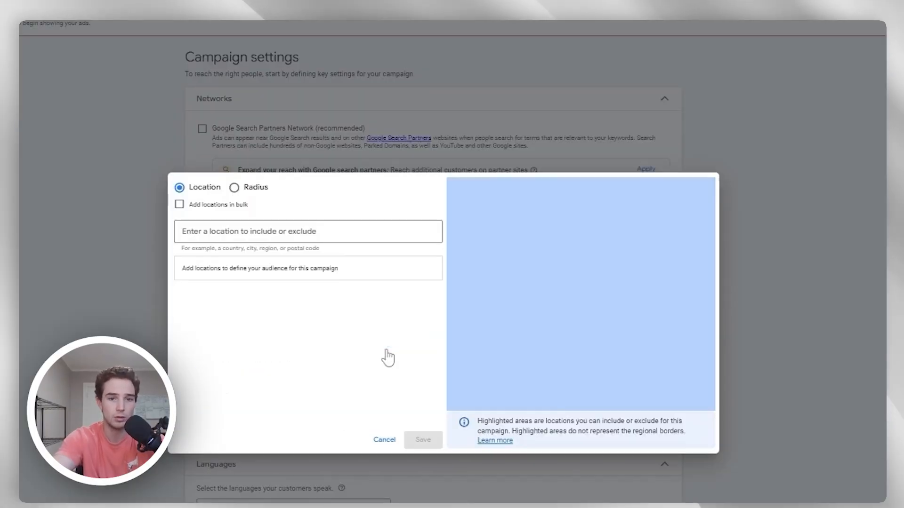
click(234, 187)
click(271, 232)
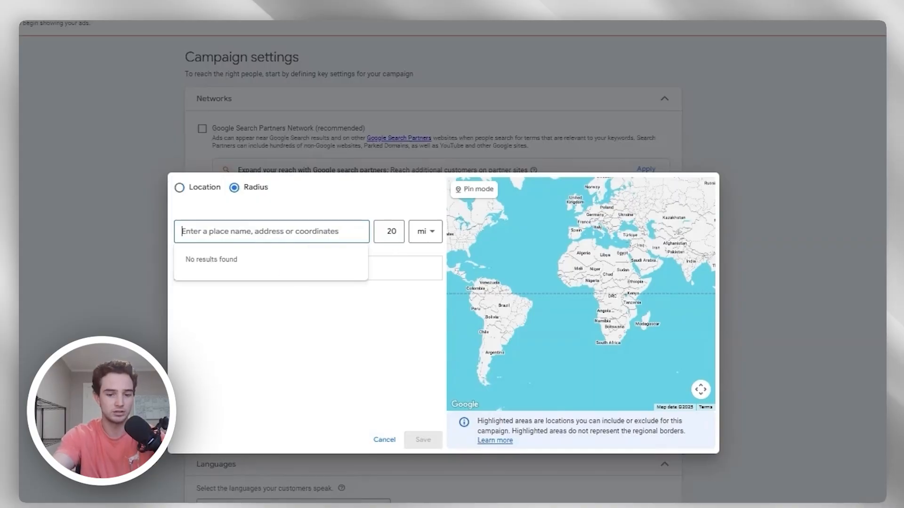
text(kans)
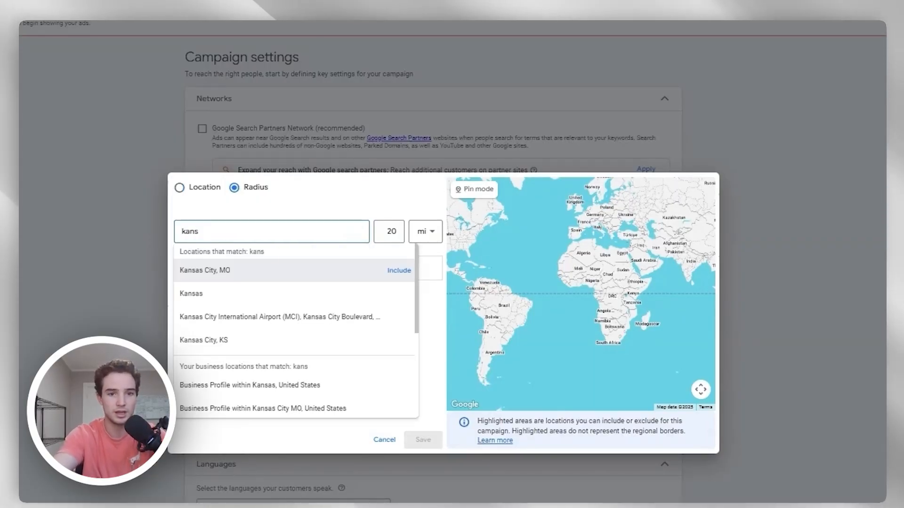
click(398, 271)
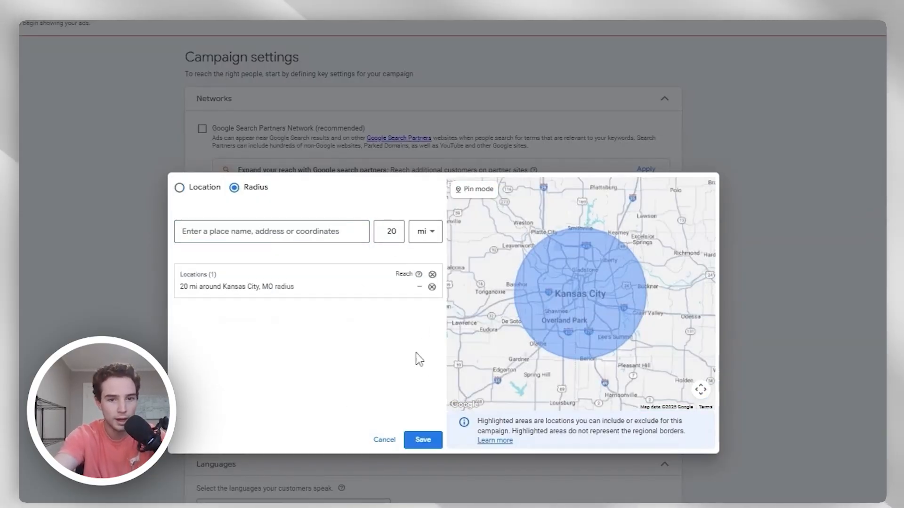
click(420, 440)
Limit the location option to Presence: People in or regularly in your included locations, and check the language settings
click(249, 470)
scroll(256, 444, down, 2)
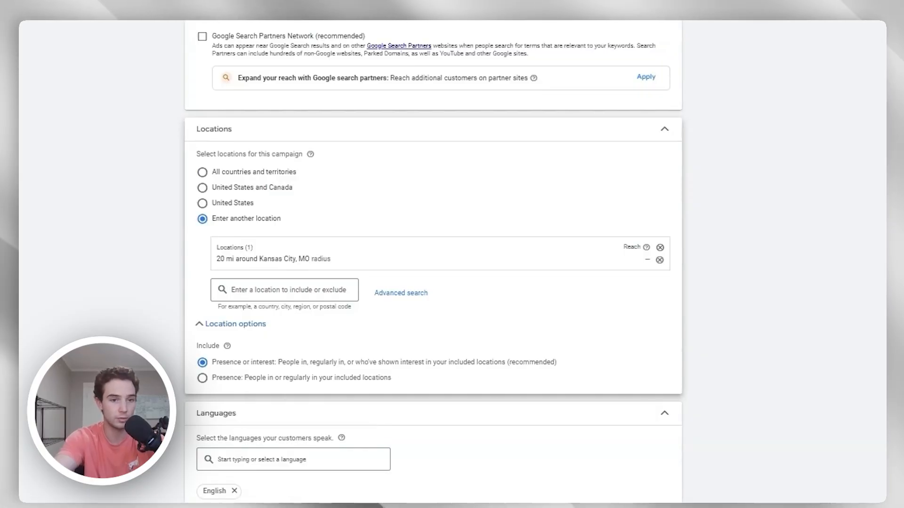
click(319, 380)
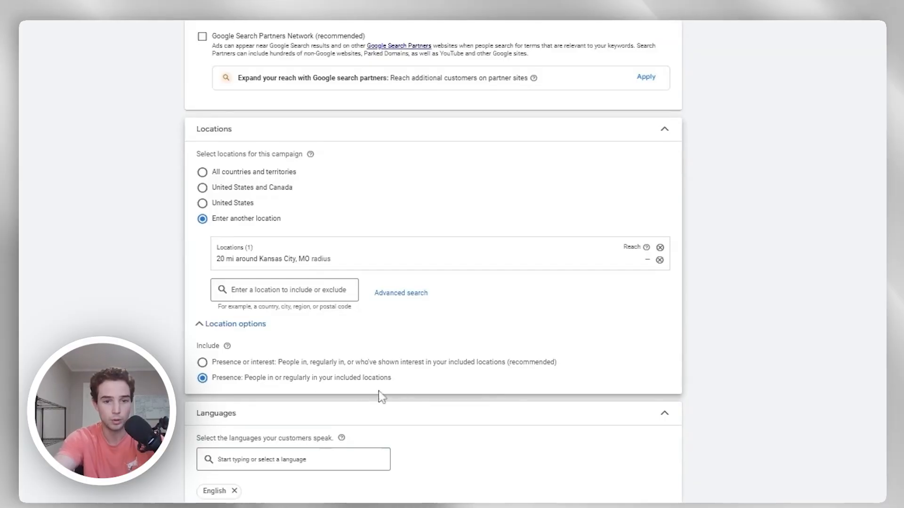
scroll(408, 376, down, 4)
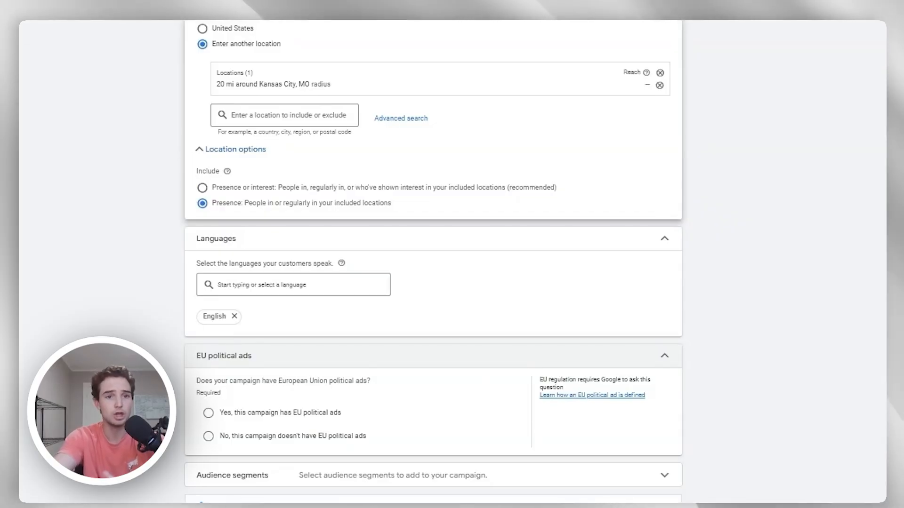
scroll(384, 311, up, 2)
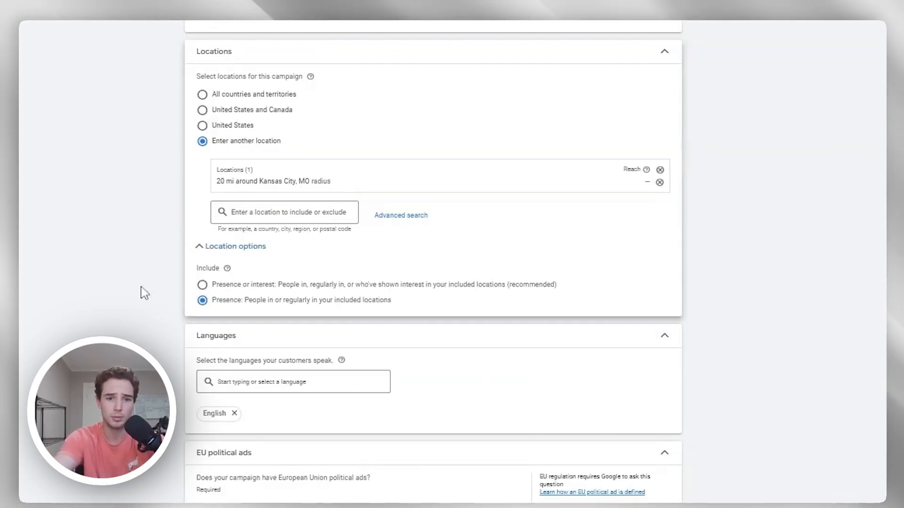
scroll(289, 318, down, 2)
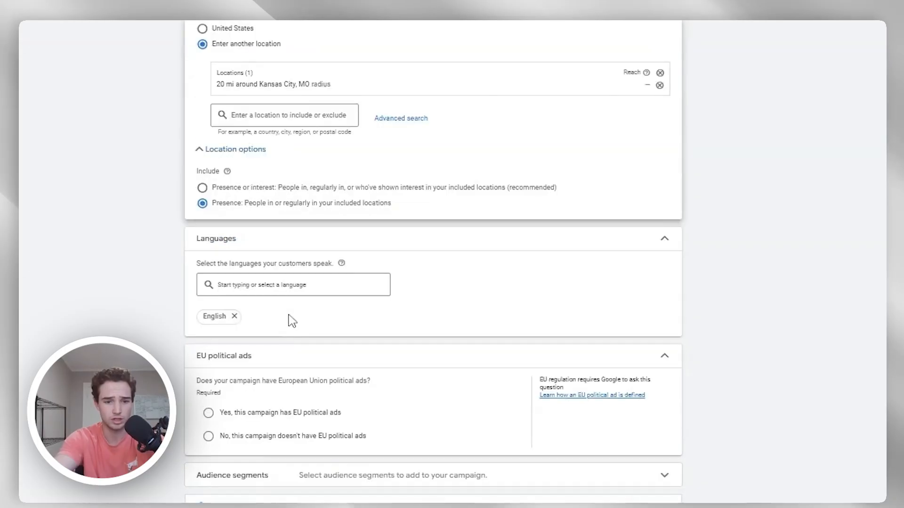
Add the Homeowners audience segment to the campaign with the Targeting setting
click(546, 354)
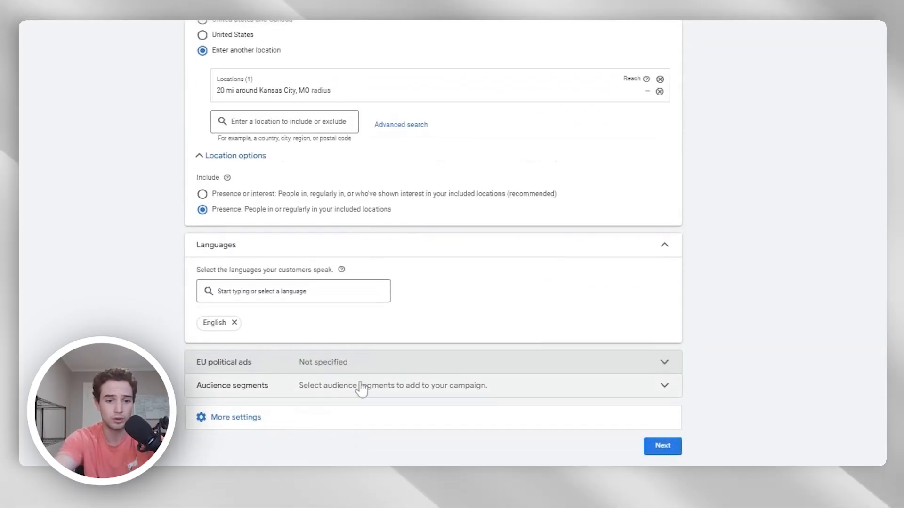
click(360, 383)
scroll(398, 283, down, 6)
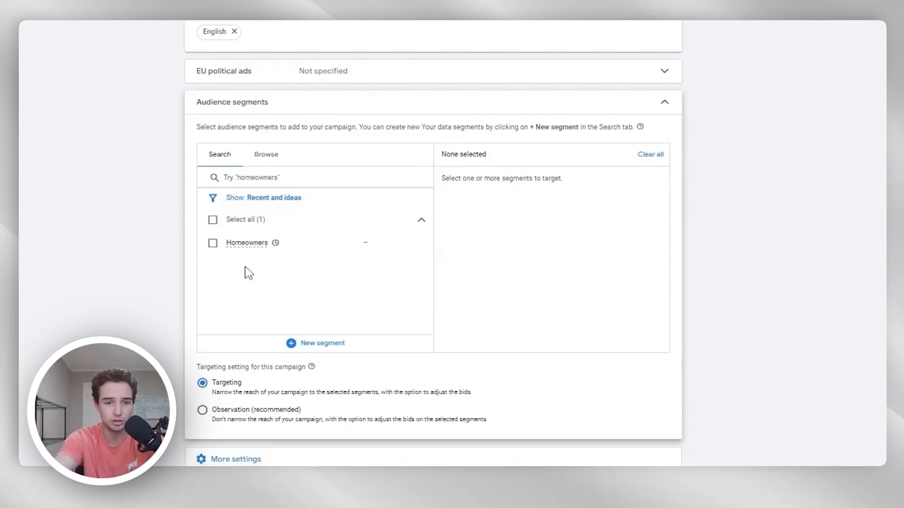
click(213, 243)
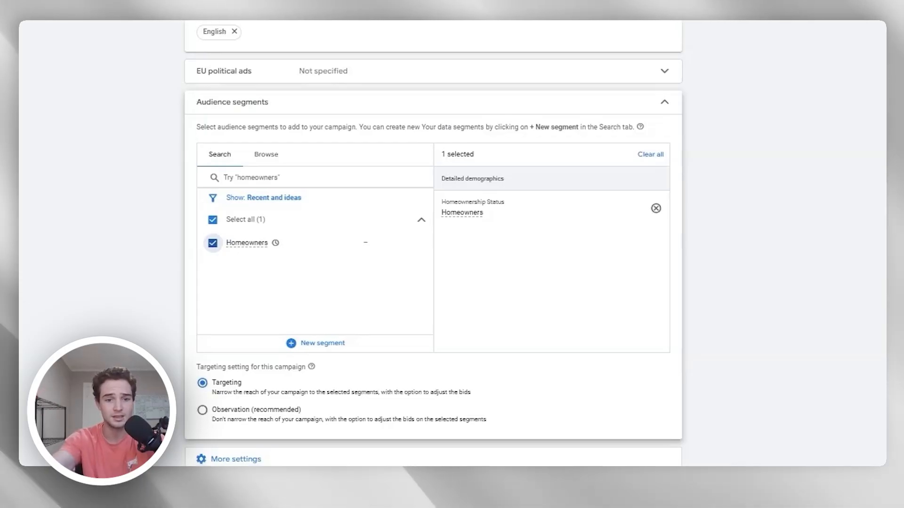
click(247, 413)
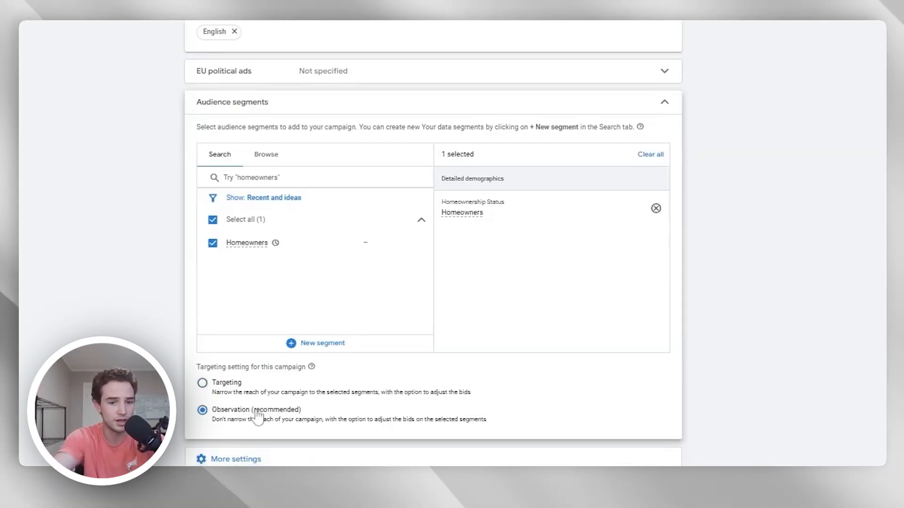
click(227, 383)
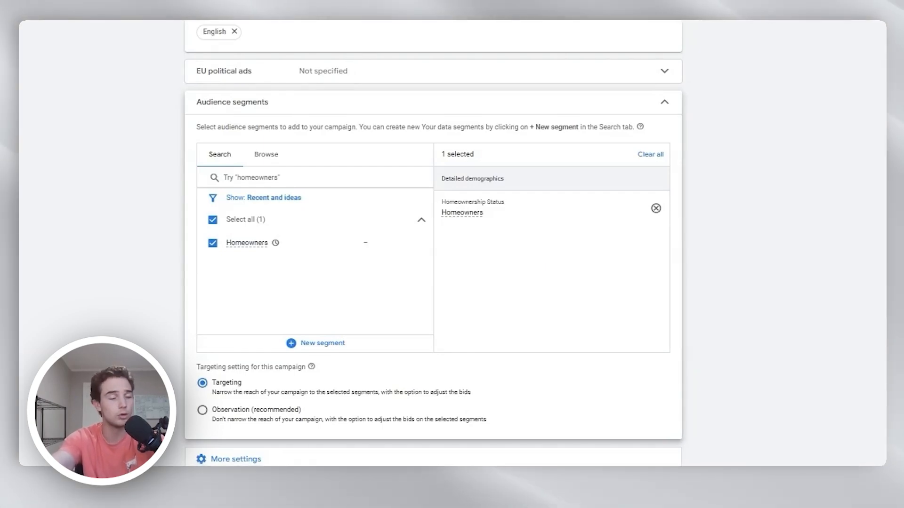
Review the ad schedule's day options, keep it at all days, and continue to the keywords and ads page
scroll(373, 389, down, 1)
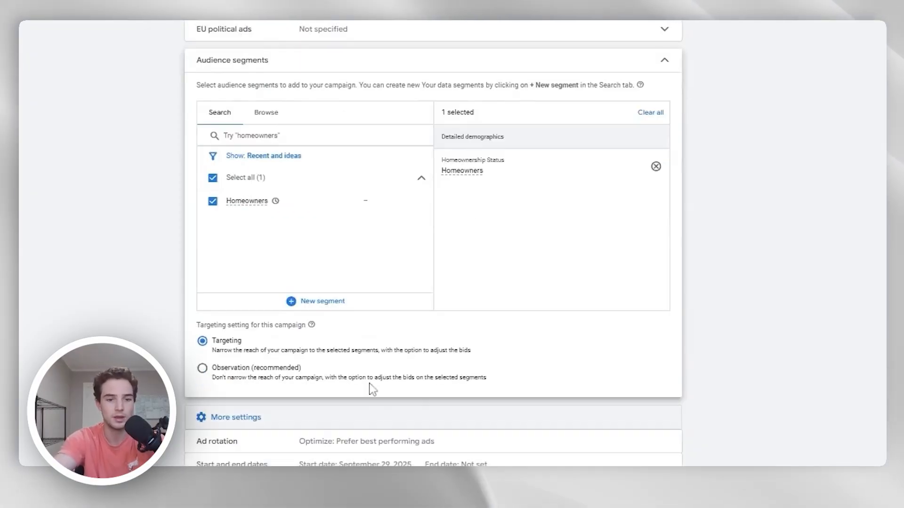
scroll(470, 315, down, 3)
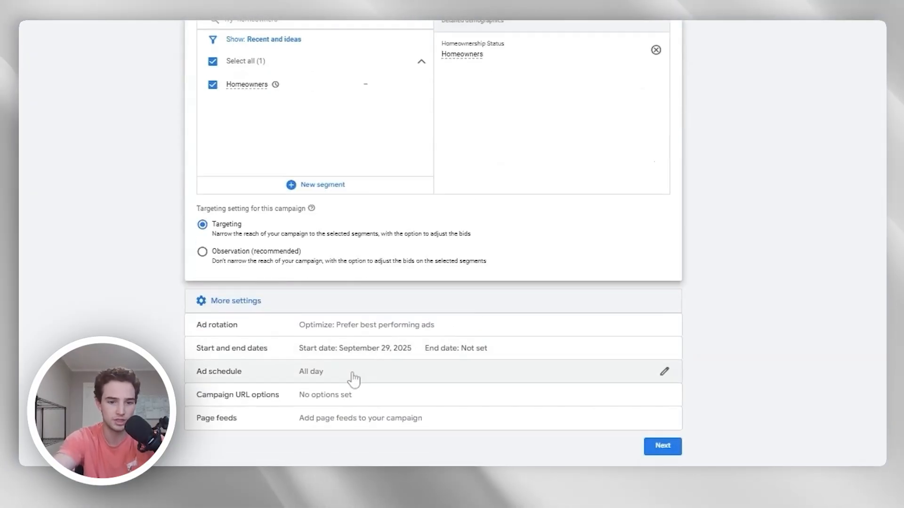
click(353, 376)
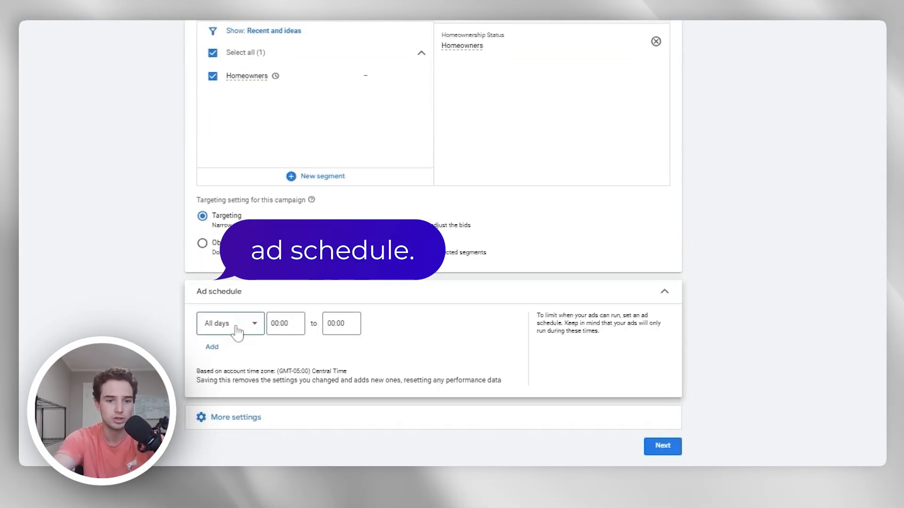
click(237, 329)
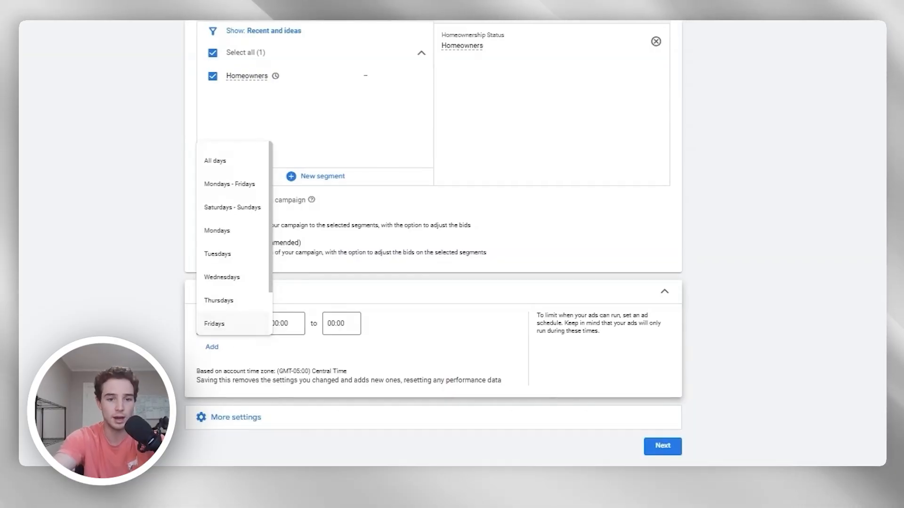
click(348, 294)
click(323, 367)
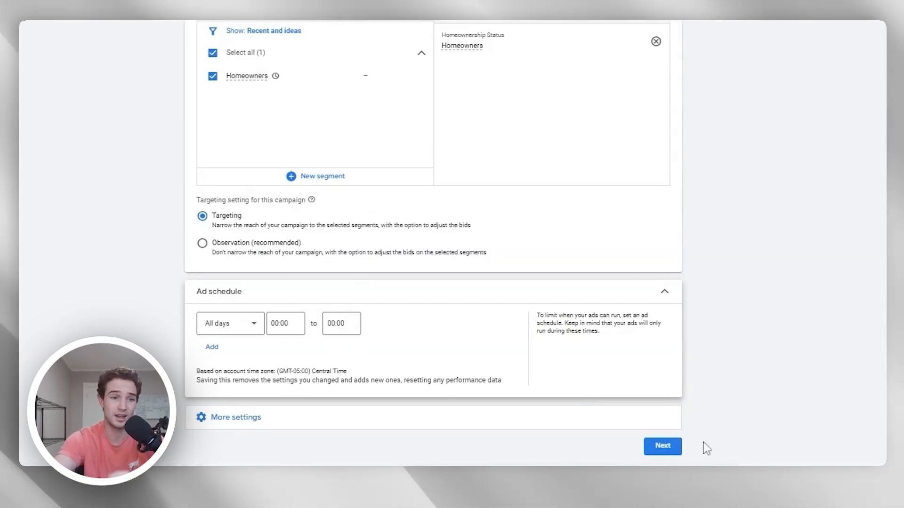
click(680, 452)
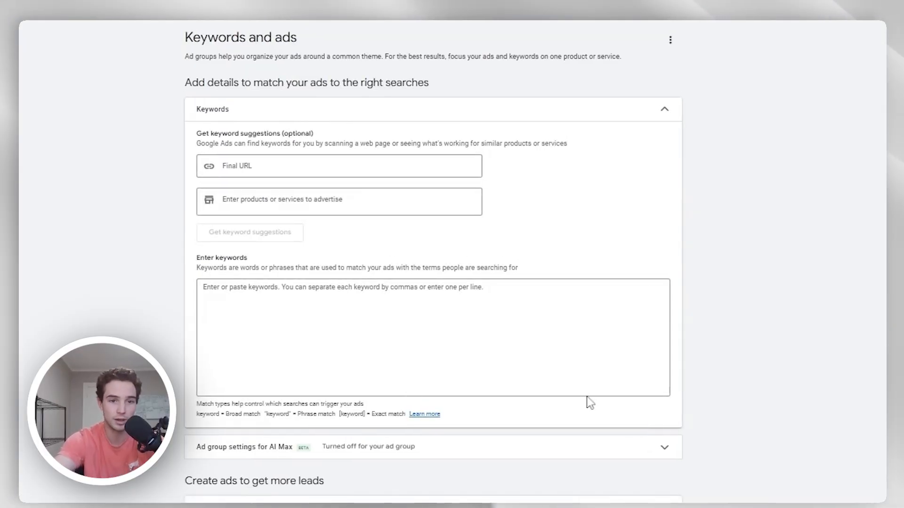
Examine the "plumber near me" keyword and its related ideas by average monthly searches in Keyword Planner
scroll(590, 402, down, 2)
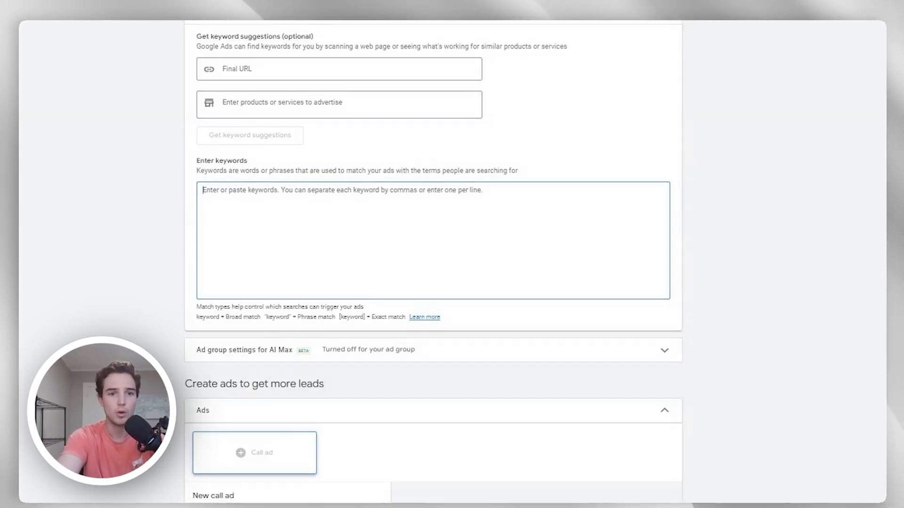
click(179, 181)
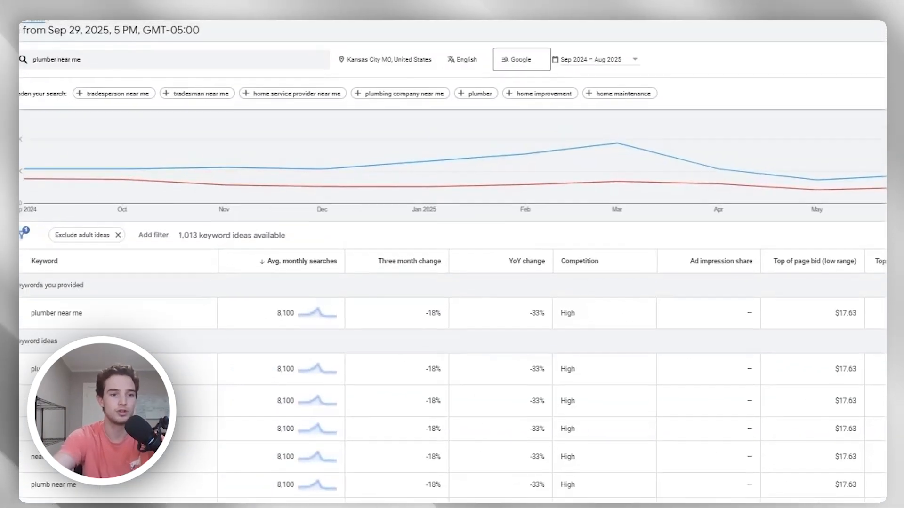
click(250, 349)
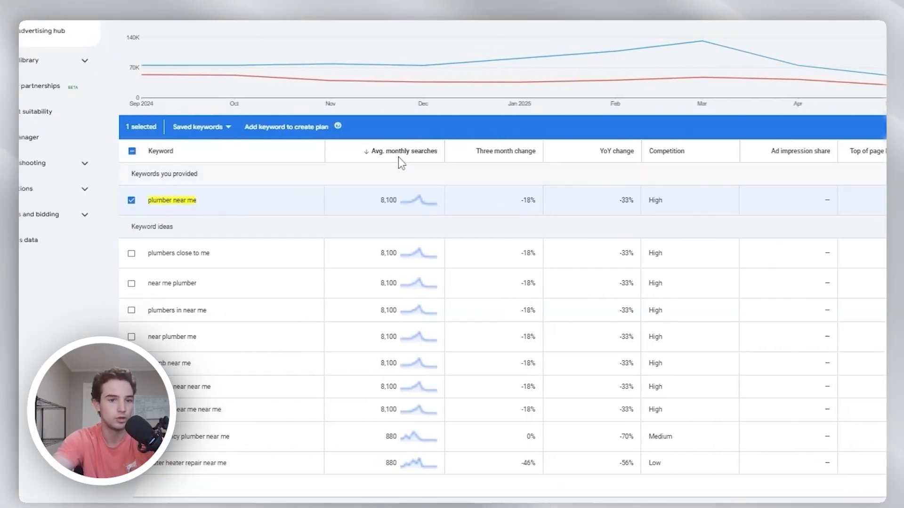
click(399, 157)
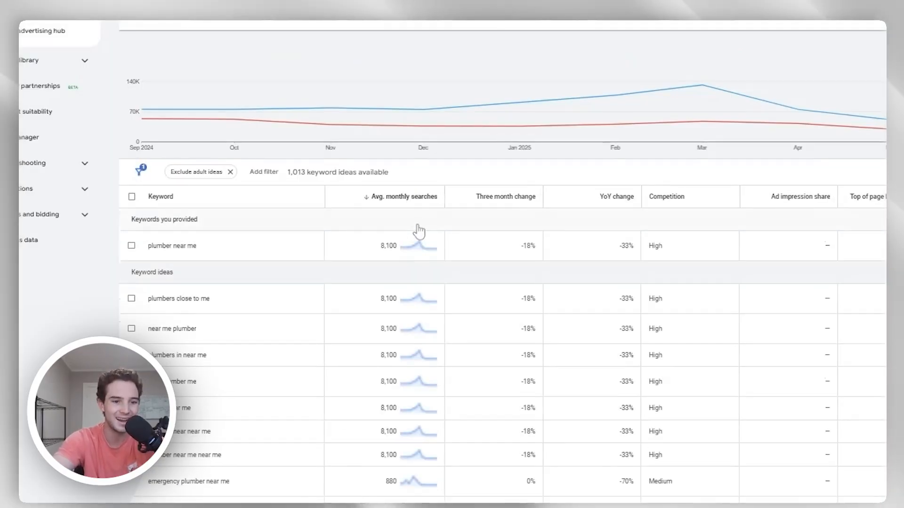
scroll(419, 231, down, 1)
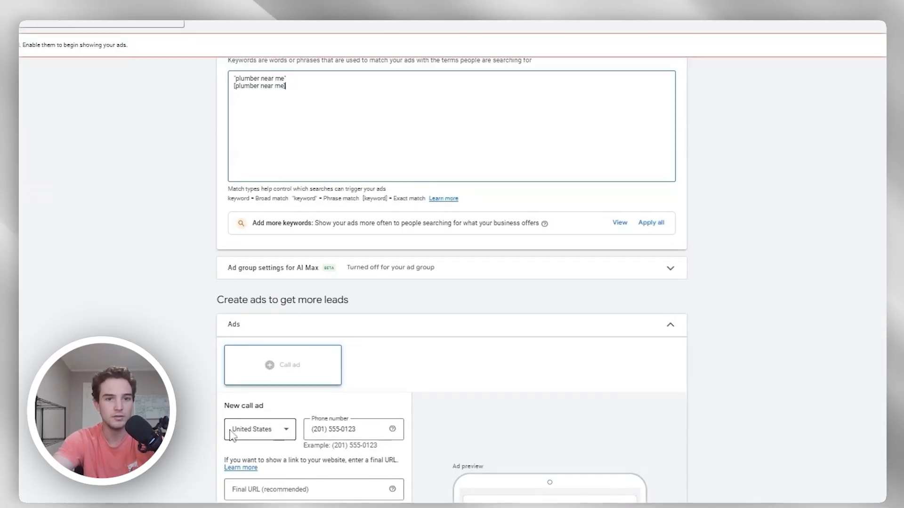
scroll(230, 435, down, 2)
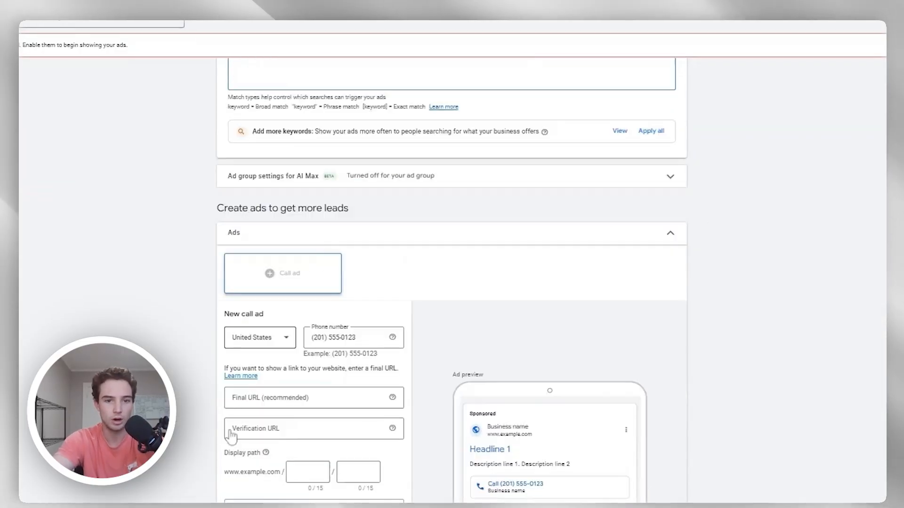
scroll(229, 436, down, 4)
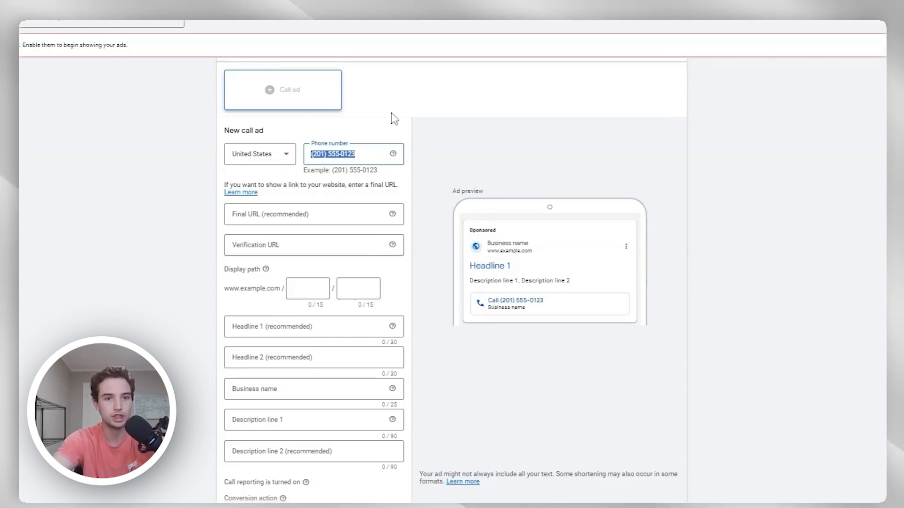
scroll(387, 159, up, 2)
scroll(288, 307, down, 2)
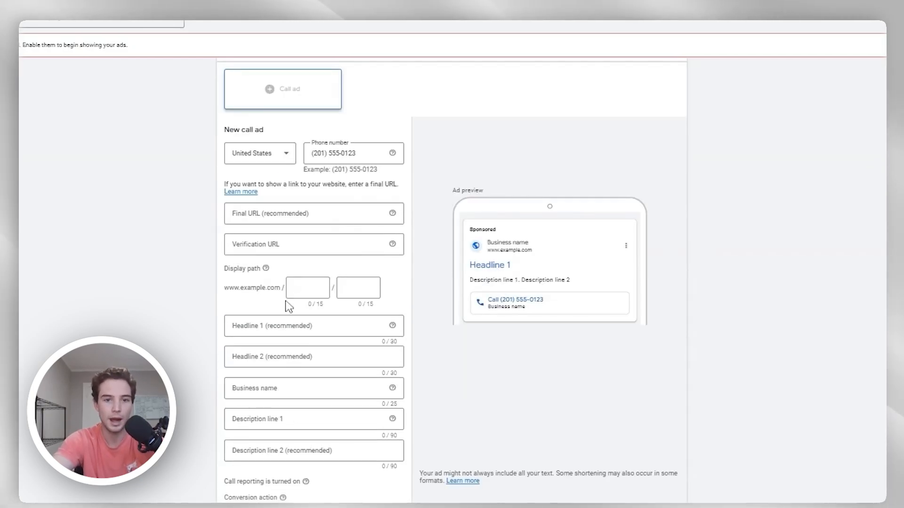
click(308, 245)
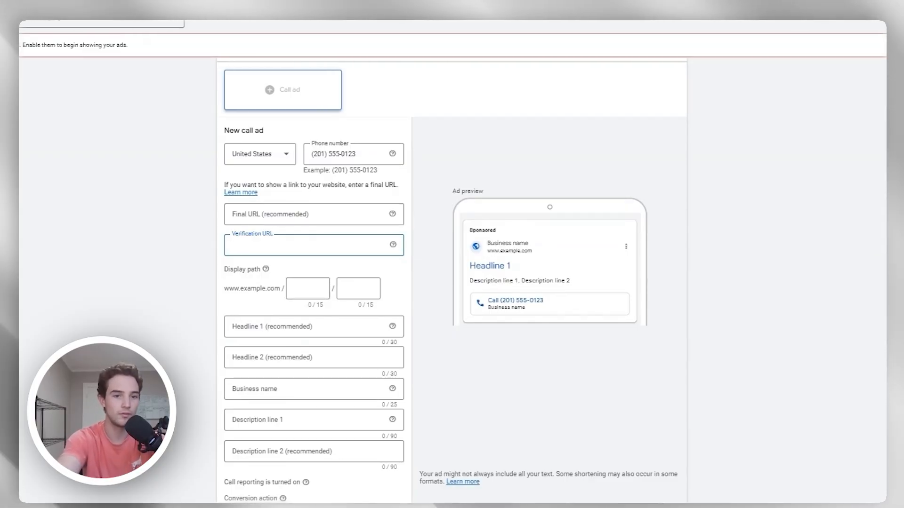
text(http://pi)
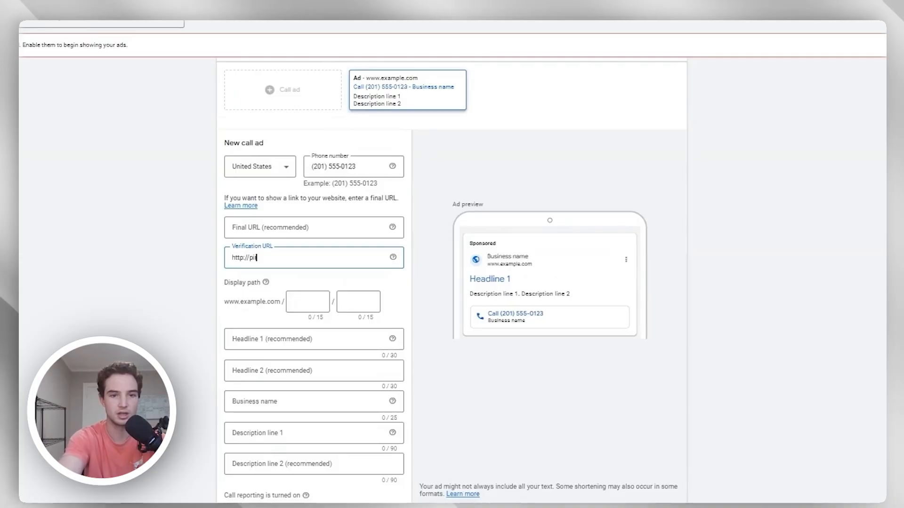
text(rateplumbing)
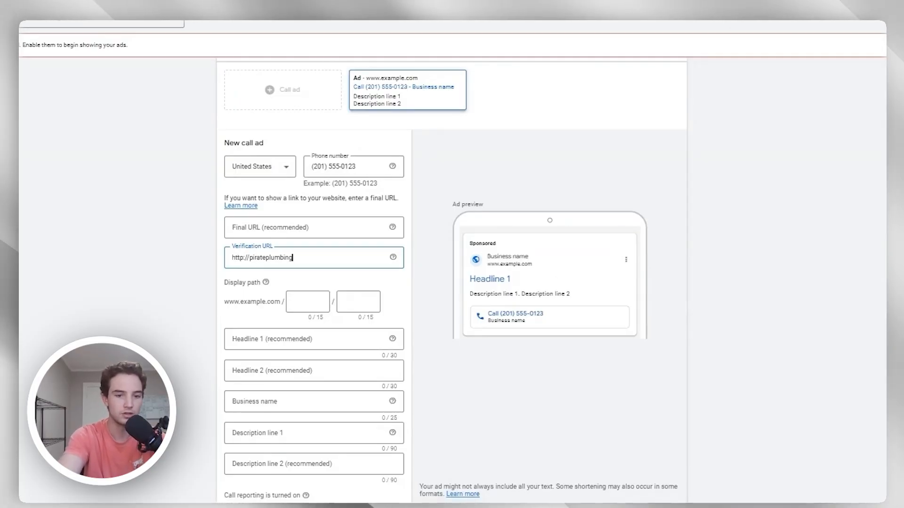
text(.com)
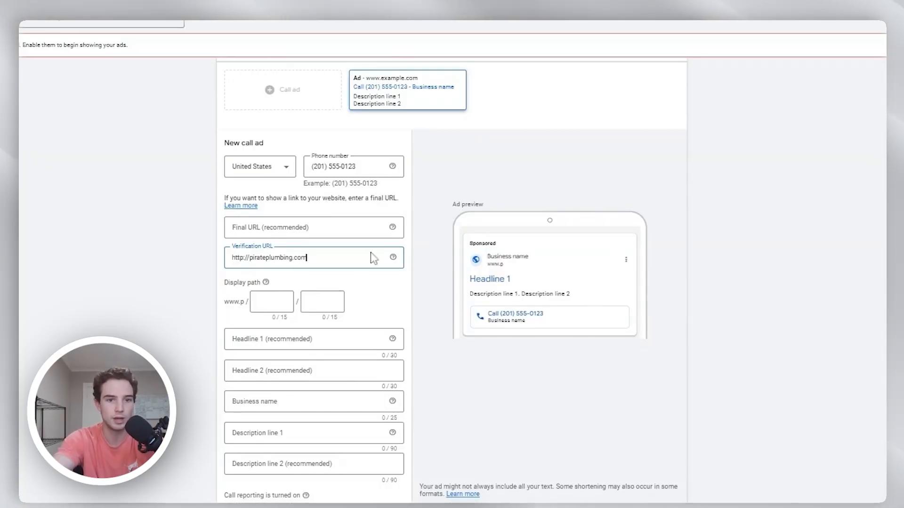
Set the call ad's display path to plumber / near-me, leaving the final URL empty
click(301, 228)
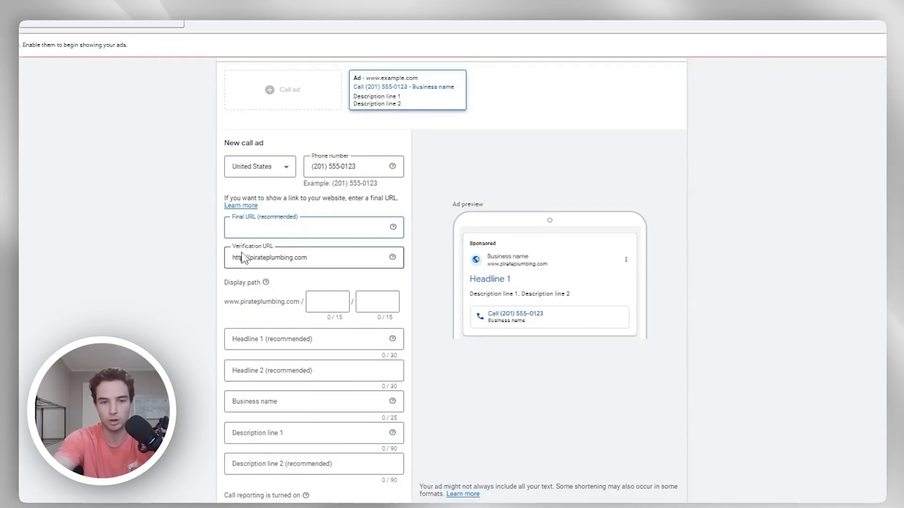
click(415, 280)
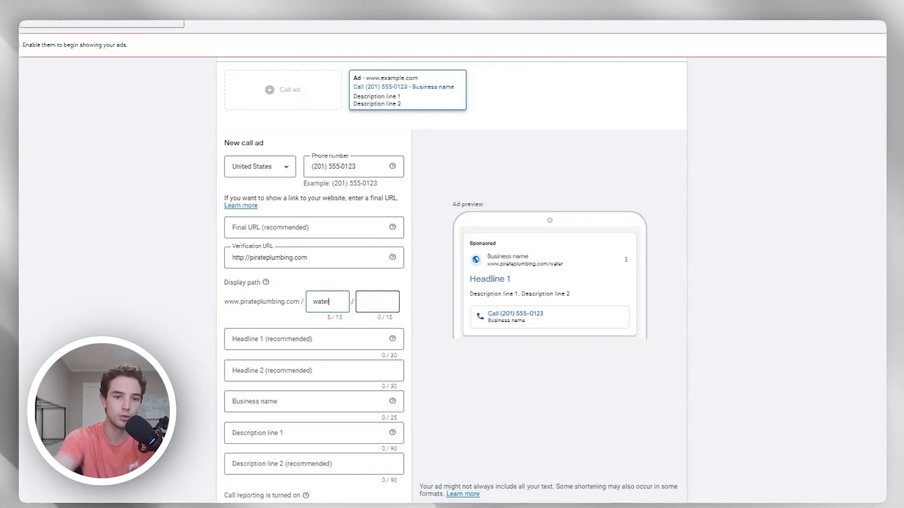
text(plumbe)
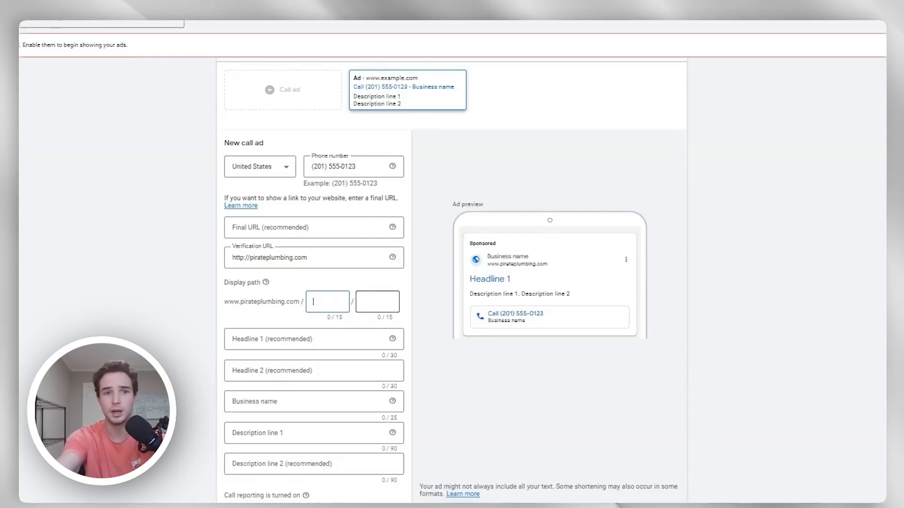
text(pl)
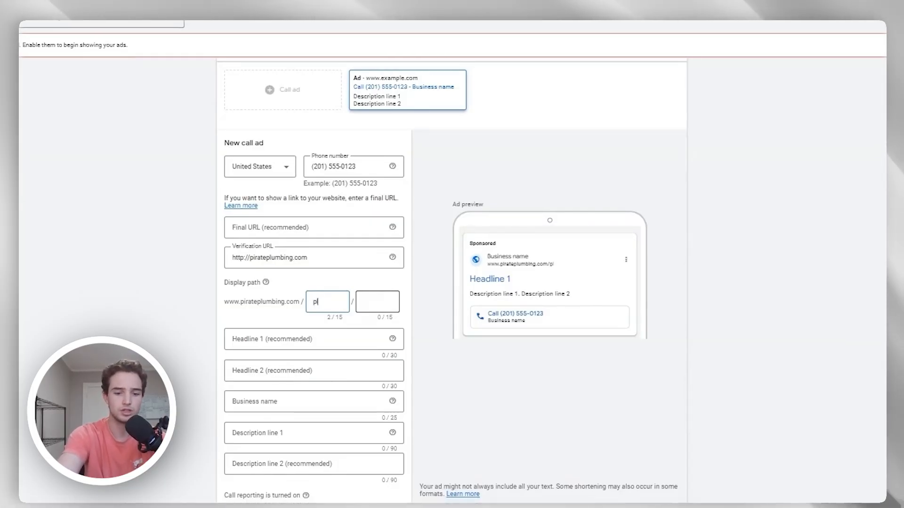
text(umber/)
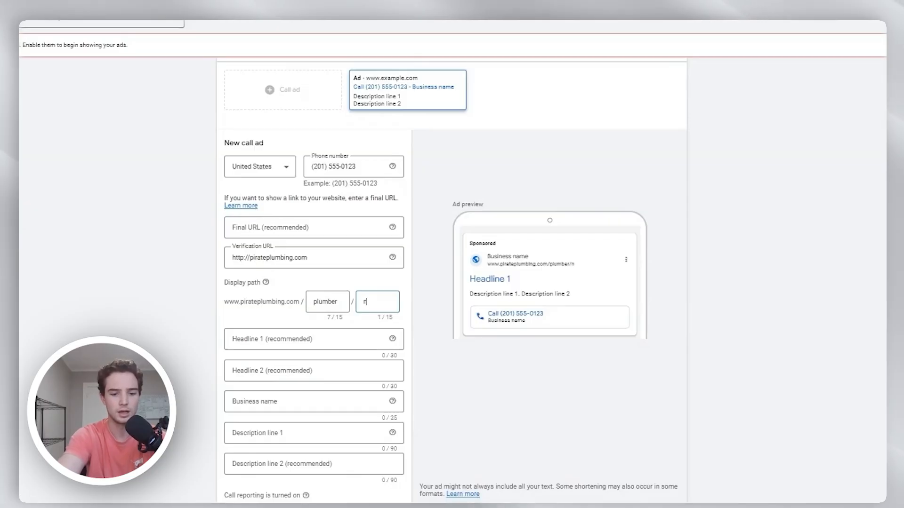
text(near-)
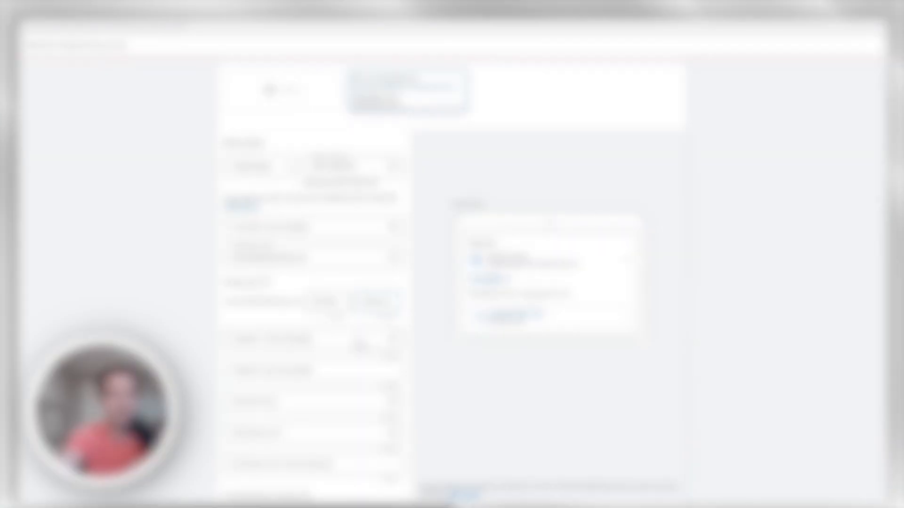
text(me)
key(Tab)
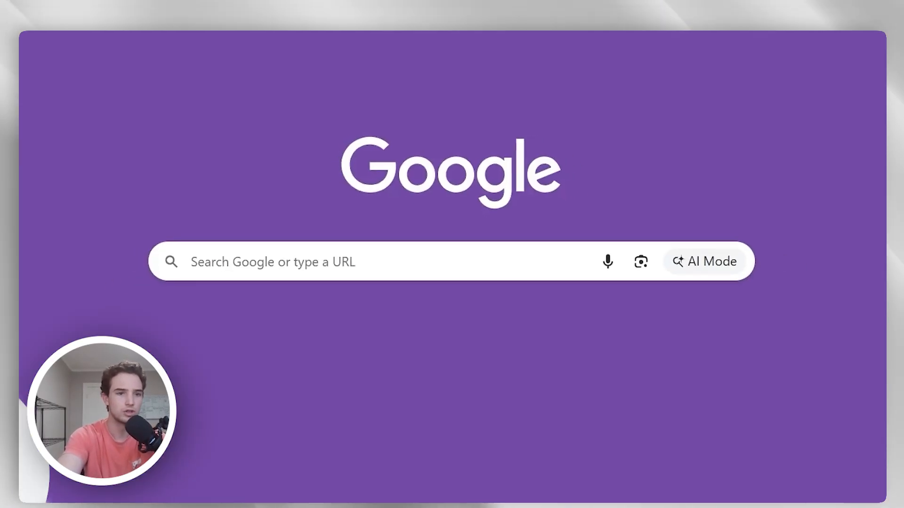
Switch to ChatGPT and request headlines under 30 characters for a "plumber near me" call campaign, including benefits and reasons to call and act now
key(ctrl+l)
text(chat)
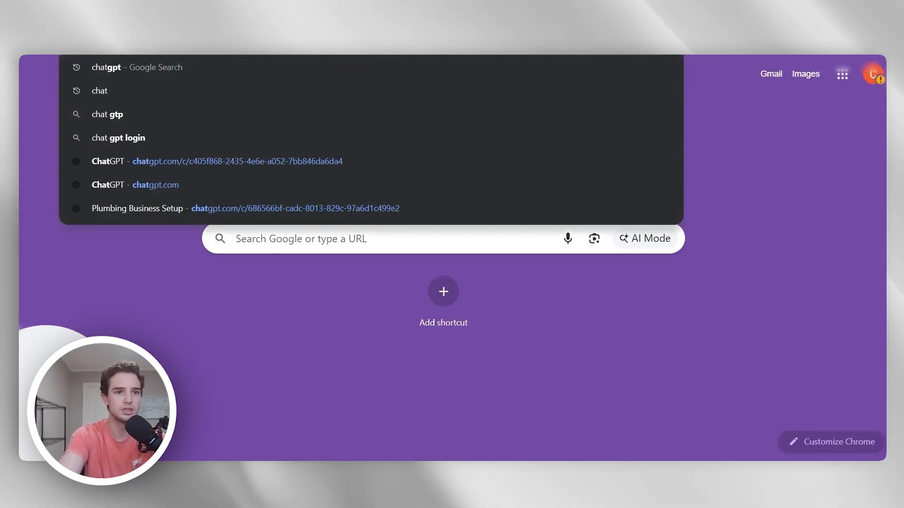
key(Return)
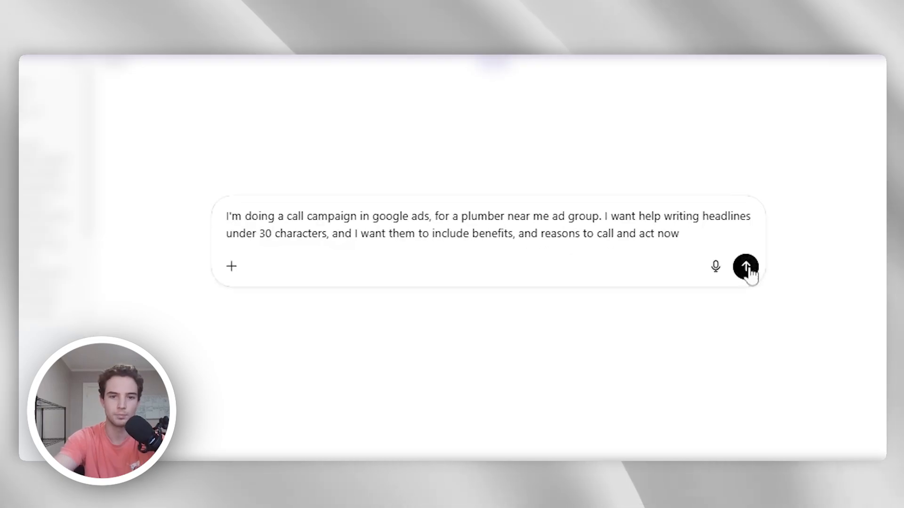
click(748, 269)
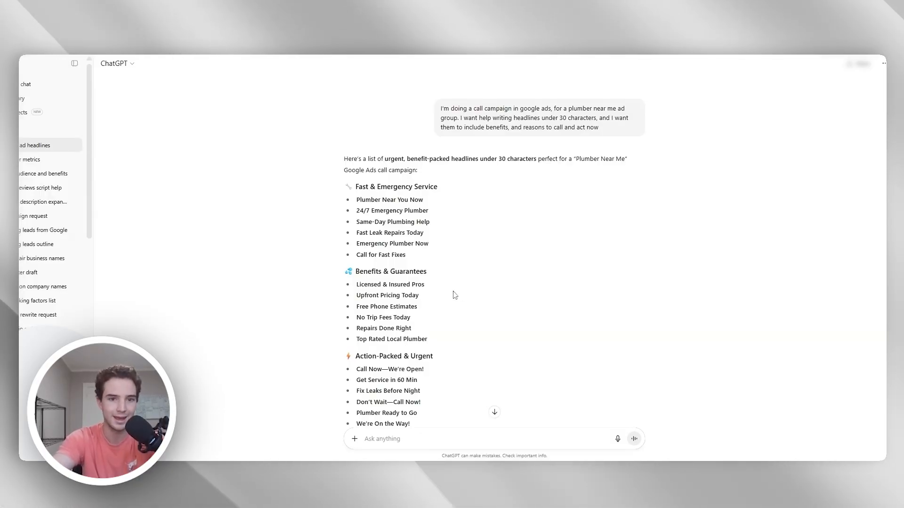
Copy the suggested headline "Plumber Near You Now" into Headline 1 of the call ad in Google Ads
drag(430, 201, 355, 200)
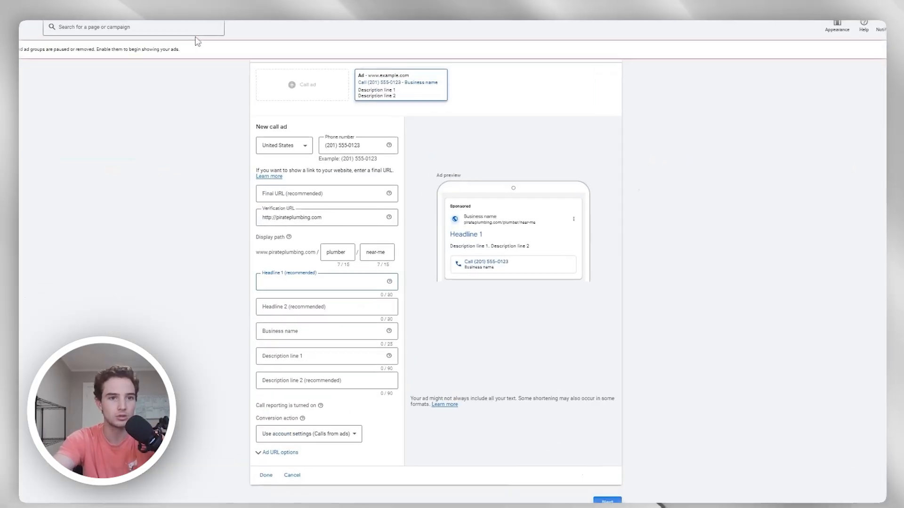
scroll(341, 203, up, 2)
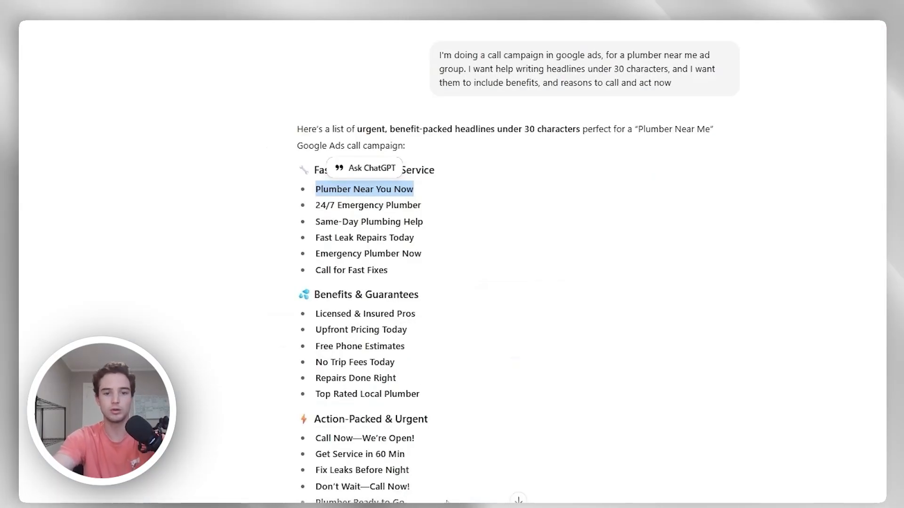
Ask ChatGPT to make the headlines funny, review its suggestions, and request general plumbing hero headlines
click(447, 504)
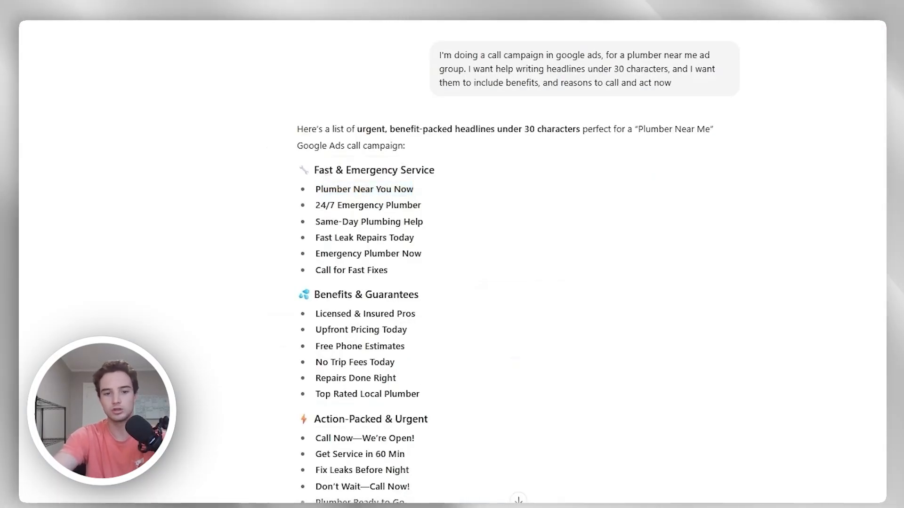
text(now)
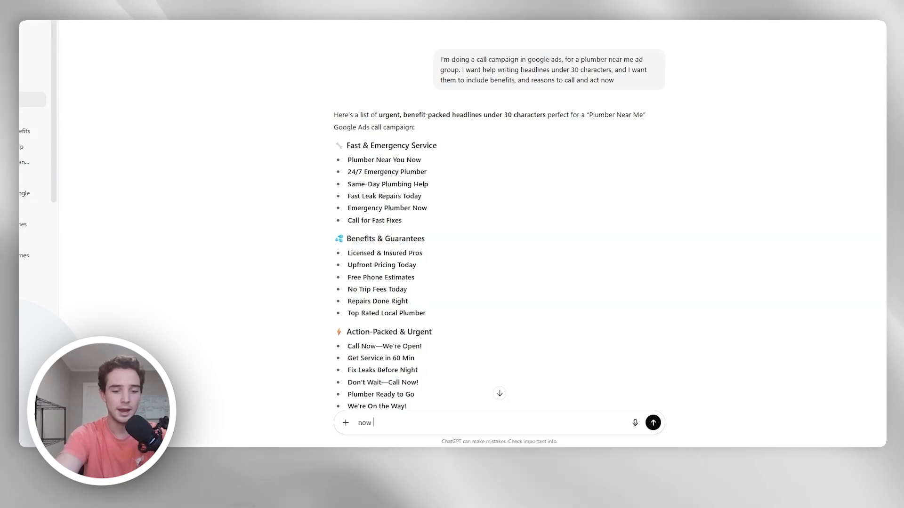
text( be funny)
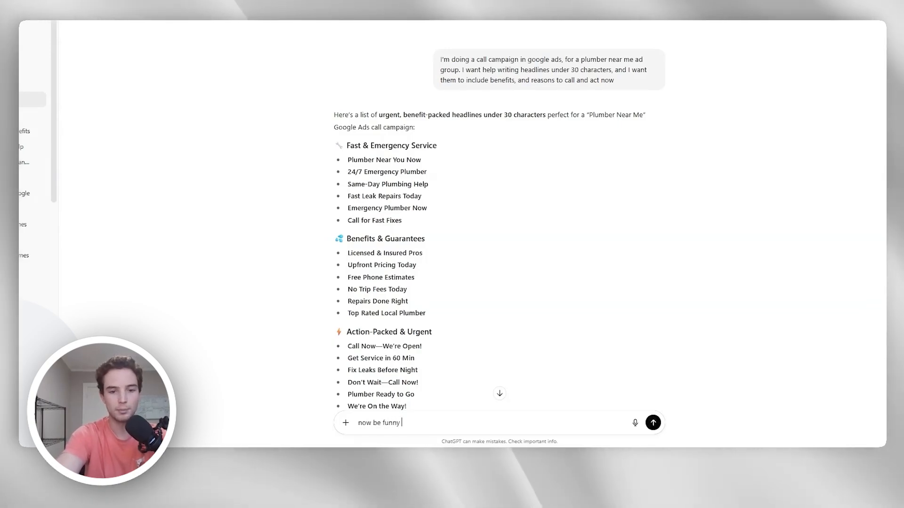
key(Return)
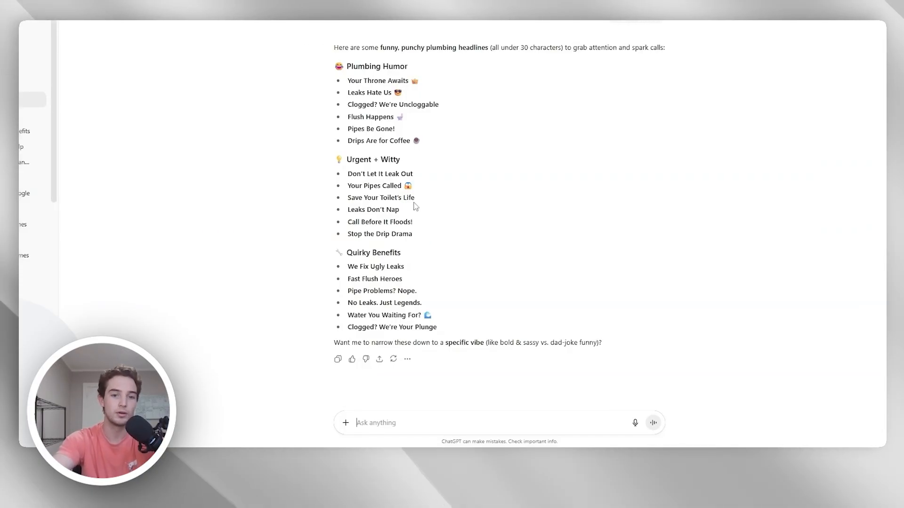
mouse_move(416, 199)
mouse_down()
mouse_move(358, 199)
mouse_move(406, 199)
mouse_up()
click(432, 240)
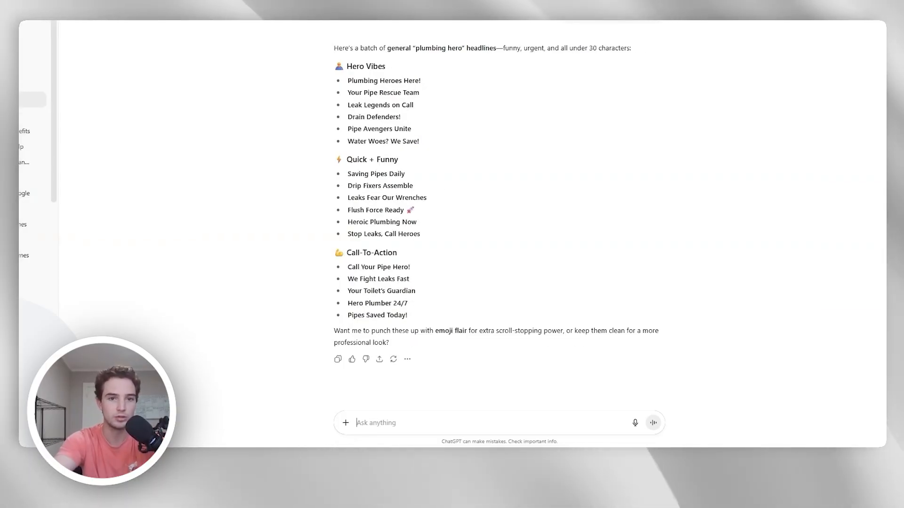
Set Headline 2 of the call ad in Google Ads to "Plumbing Heroes Here" and the business name to "Pirates Plumbing"
drag(418, 80, 352, 80)
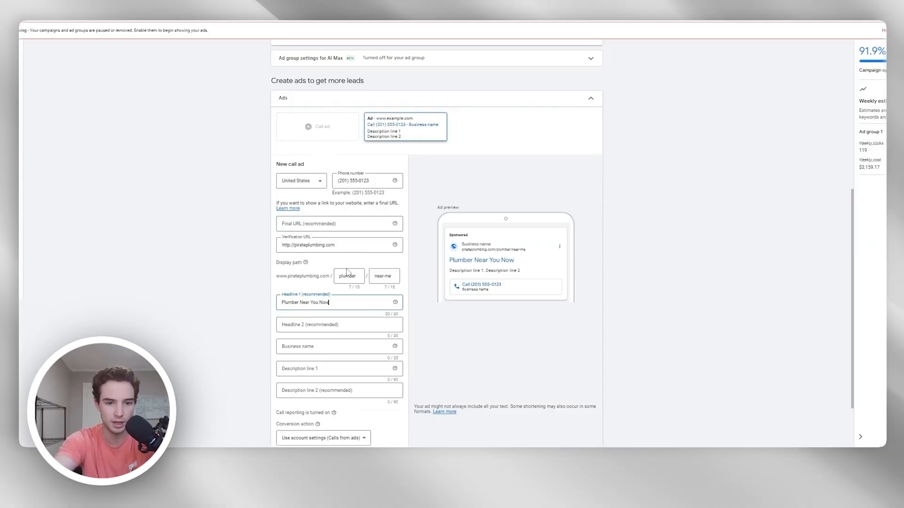
click(384, 325)
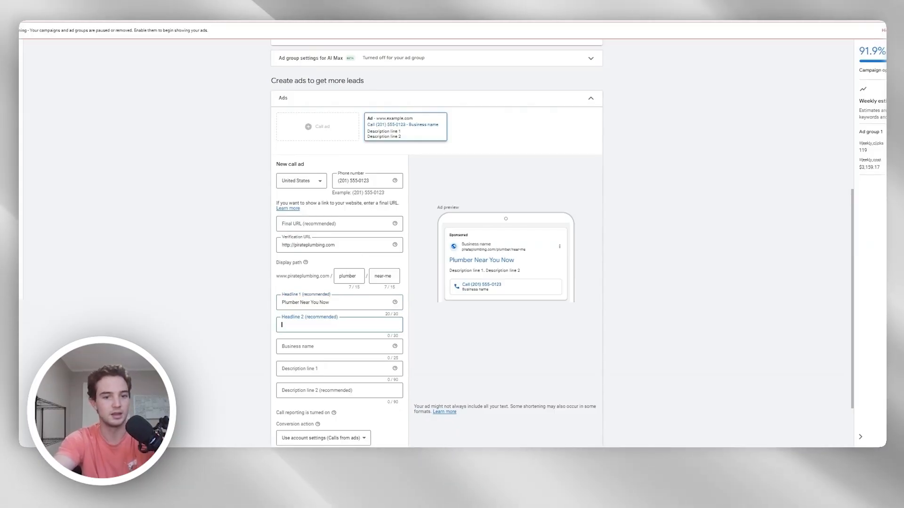
text(Plumbing Heroes Here)
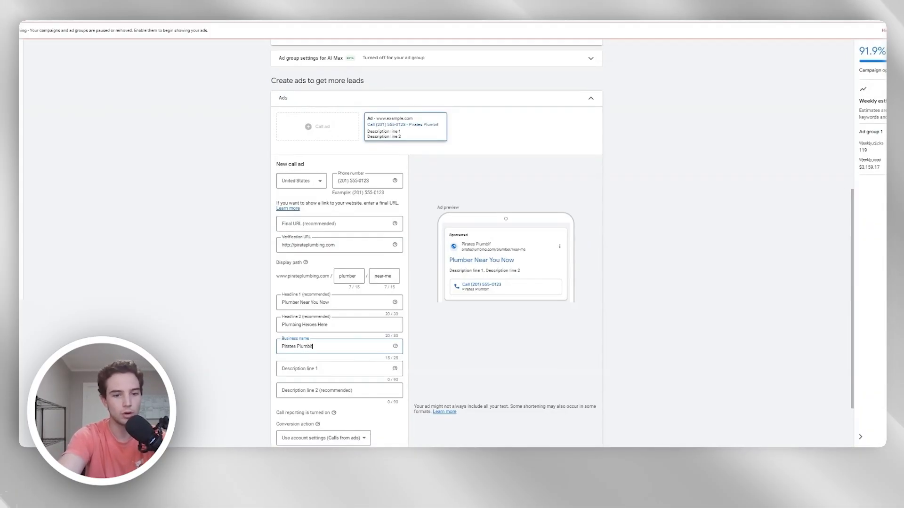
text(g)
key(BackSpace)
key(BackSpace)
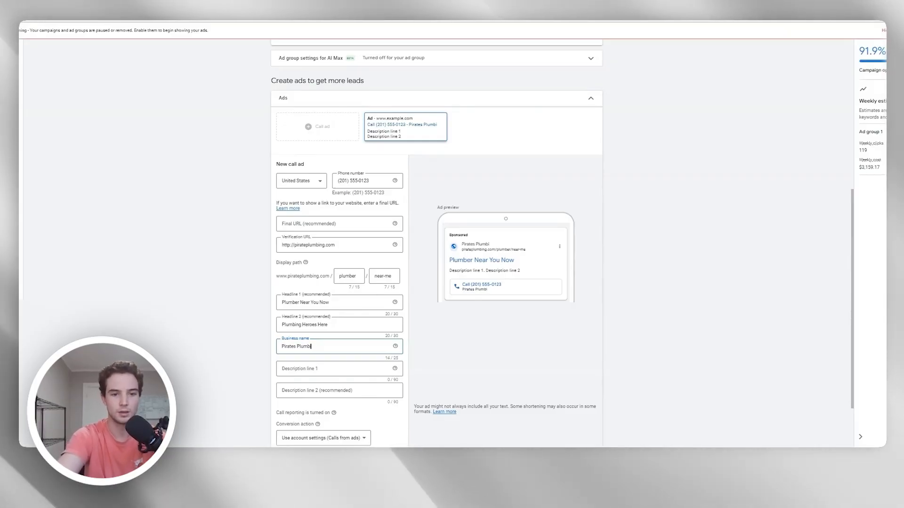
Ask ChatGPT for ad descriptions under 90 characters with keywords and locations for the Kansas City metro
key(ctrl+Tab)
text(n)
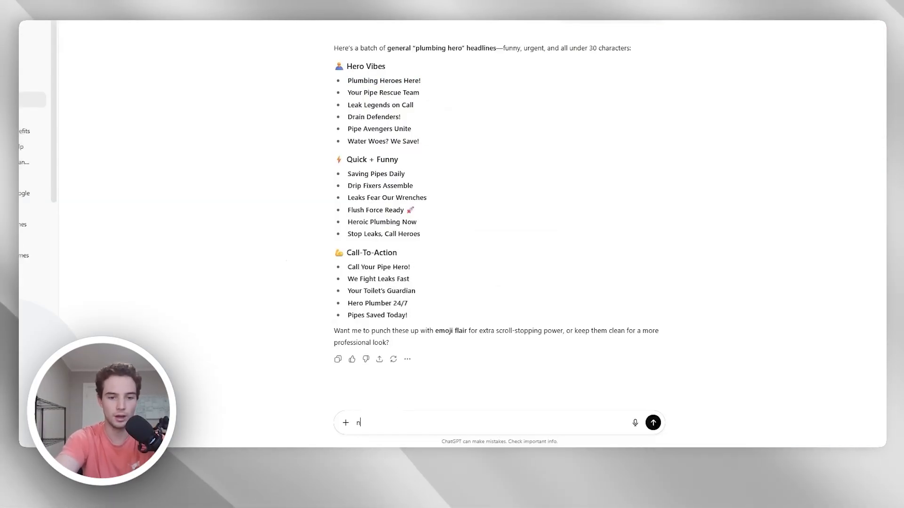
text(ow we want descriptions with keywords and locations - kansas city metro)
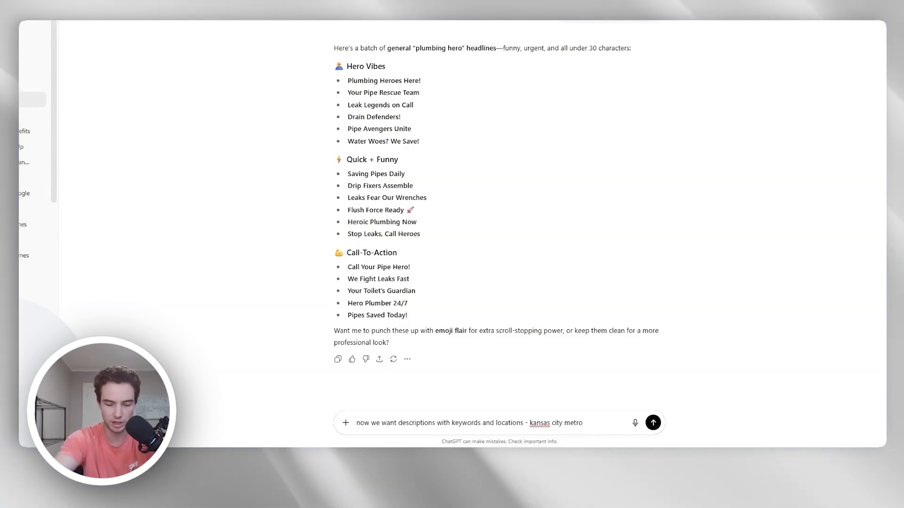
text(- )
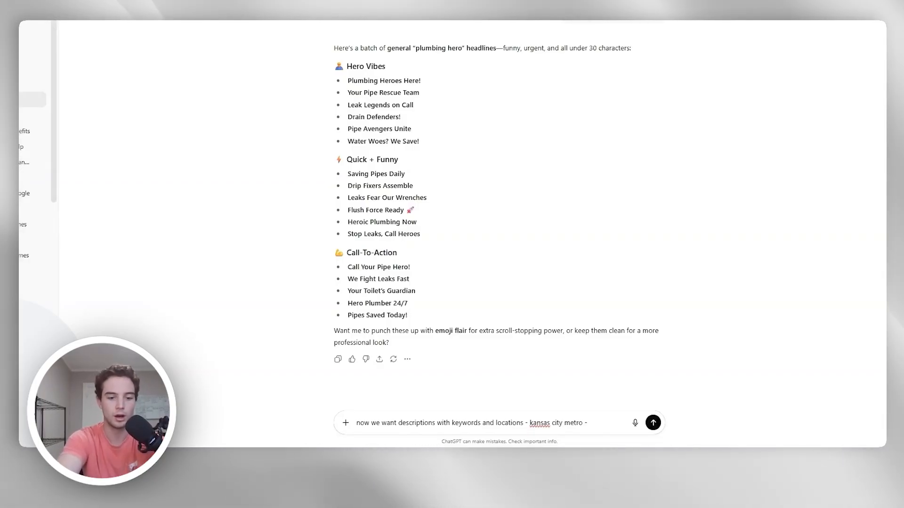
text(under 90)
key(Return)
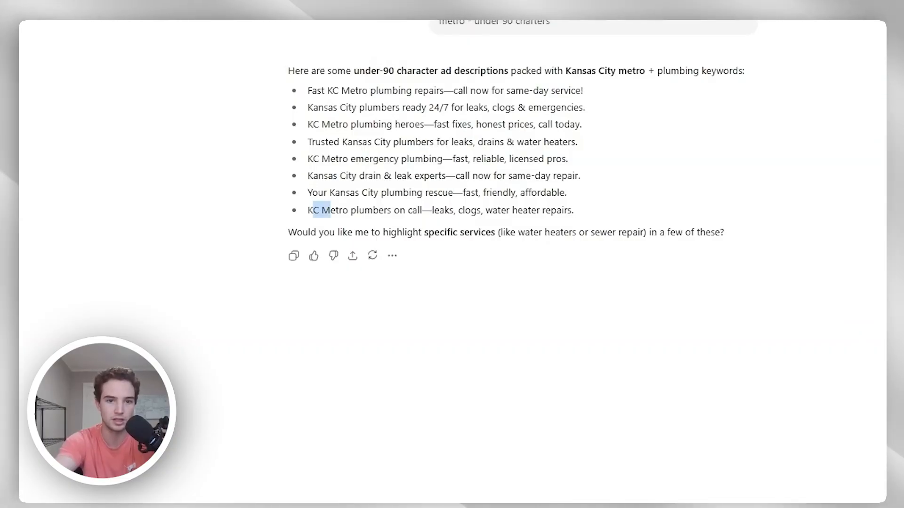
Copy the "KC Metro plumbers on call" suggestion into Description line 2, and ask ChatGPT to make the descriptions 90 characters
click(564, 211)
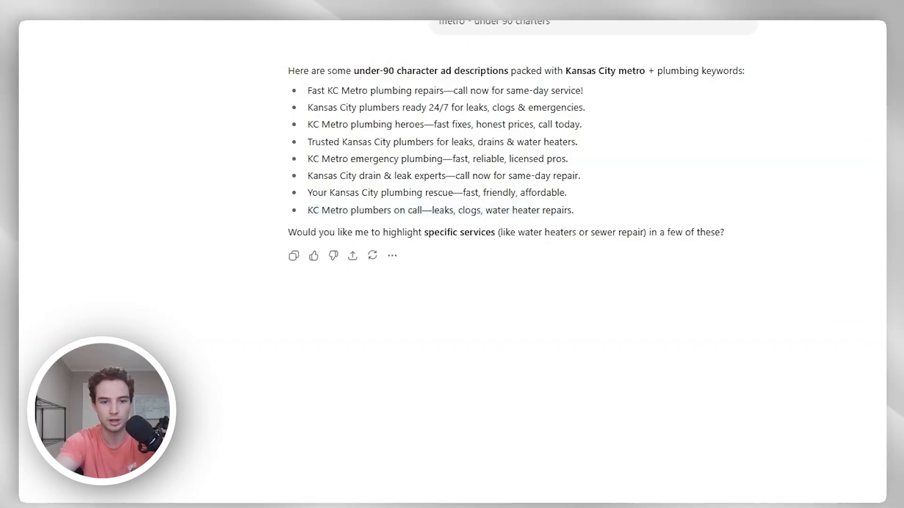
drag(571, 211, 309, 223)
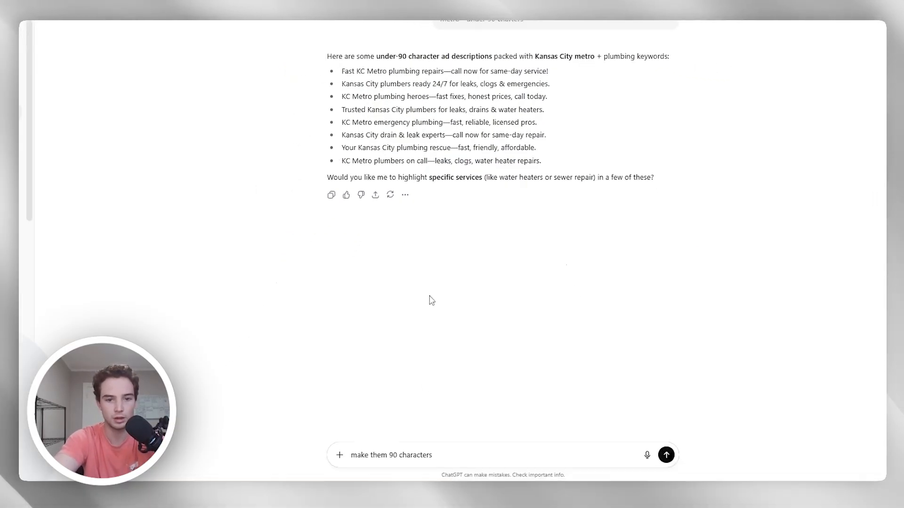
key(Return)
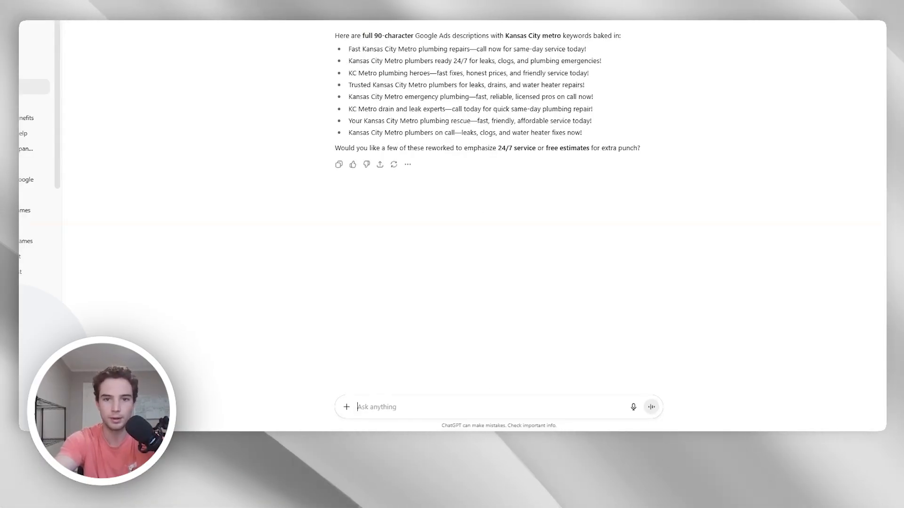
Replace the call ad's Description line 2 with ChatGPT's "Fast Kansas City Metro plumbing repairs—call now for same-day service today!"
drag(587, 53, 349, 52)
key(ctrl+c)
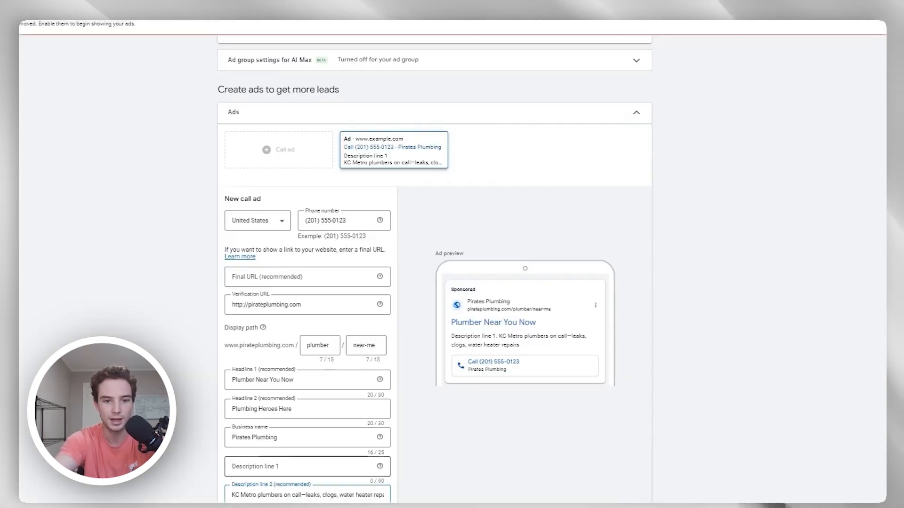
scroll(434, 282, down, 2)
key(ctrl+a)
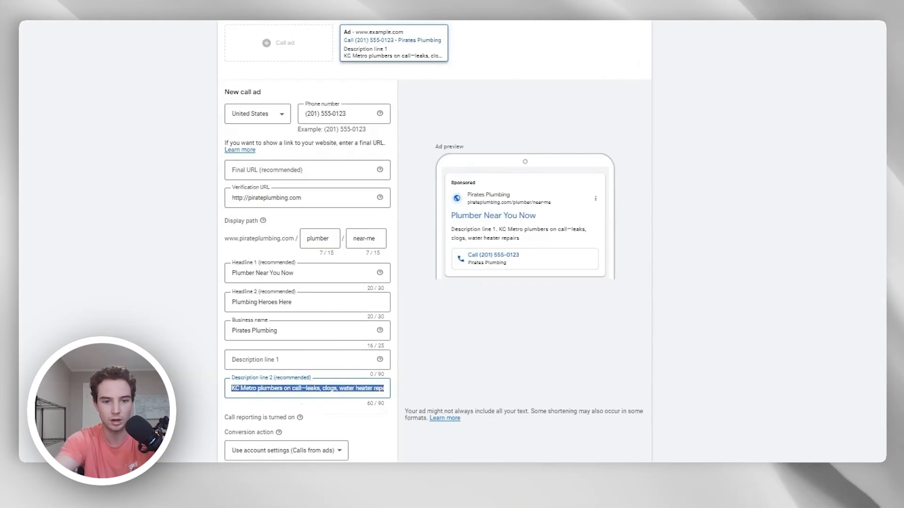
key(ctrl+v)
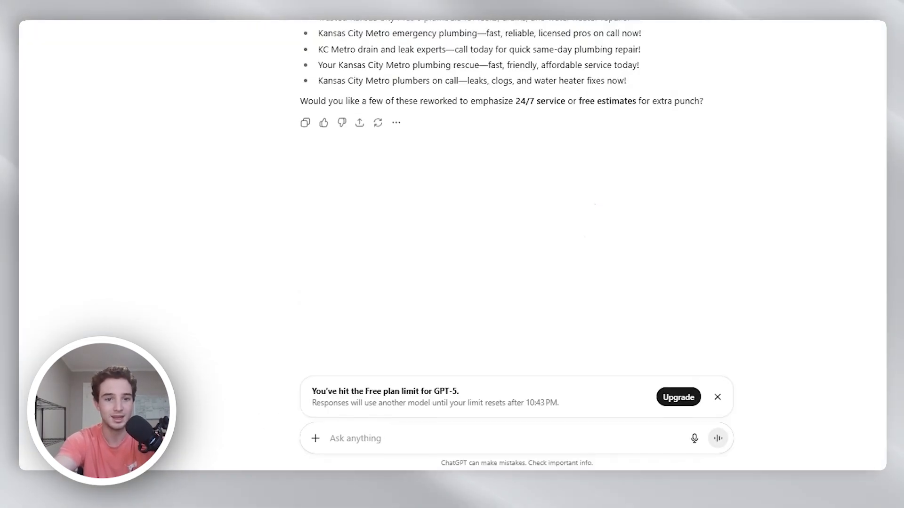
Fill Description line 1 with ChatGPT's "Your Kansas City Metro plumbing rescue—fast, friendly, affordable service today!"
drag(318, 173, 649, 179)
key(ctrl+c)
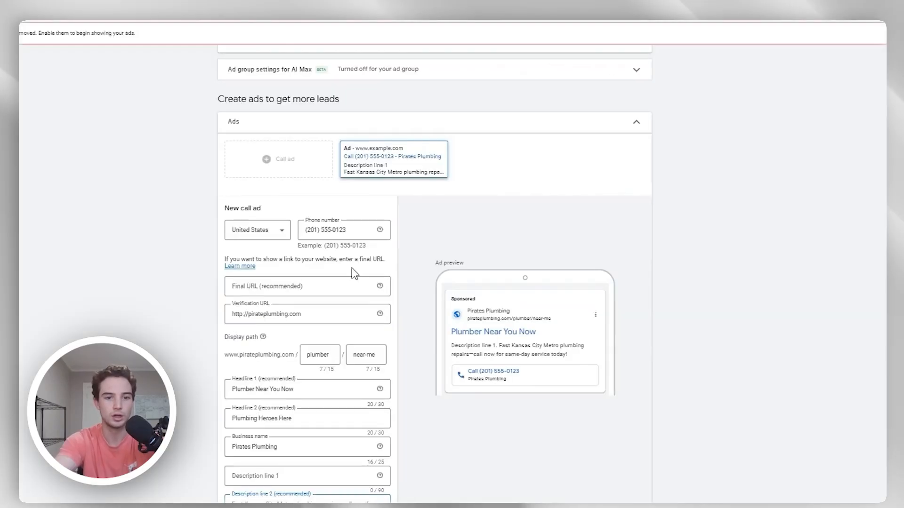
click(306, 352)
key(ctrl+v)
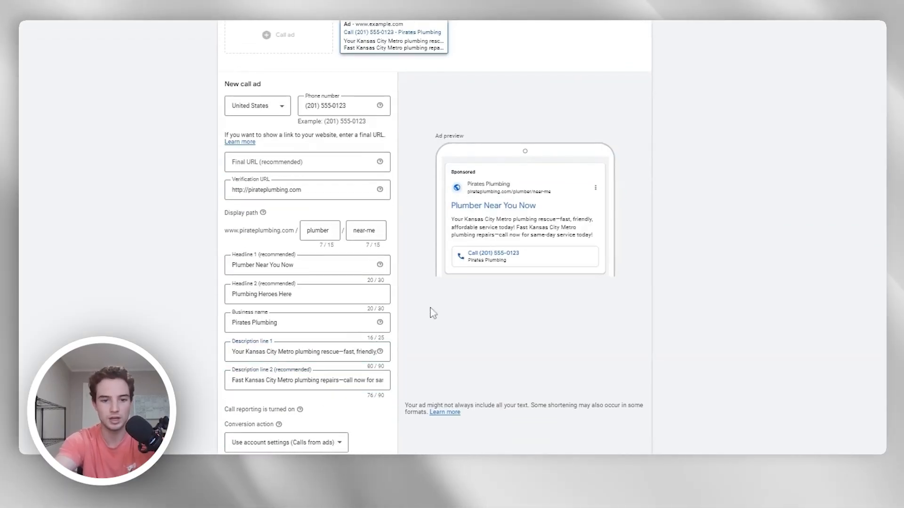
Review the call ad's conversion action options and keep "Use account settings (Calls from ads)"
click(431, 316)
scroll(431, 315, down, 2)
click(319, 348)
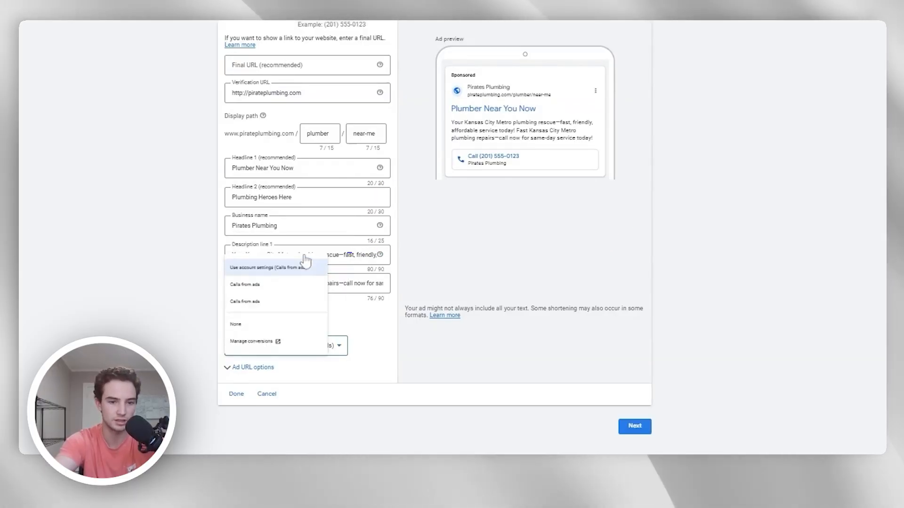
click(304, 258)
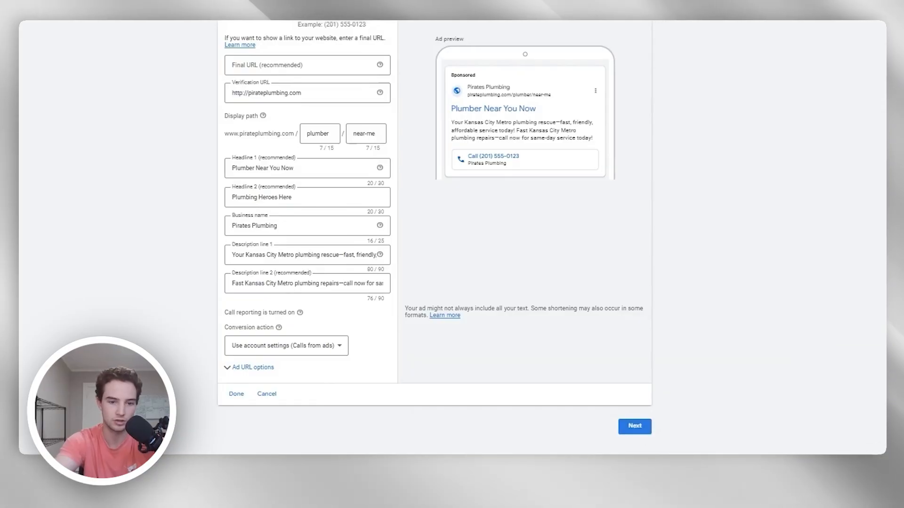
Save the completed Pirates Plumbing call ad and continue from the keywords and ads stage
click(235, 394)
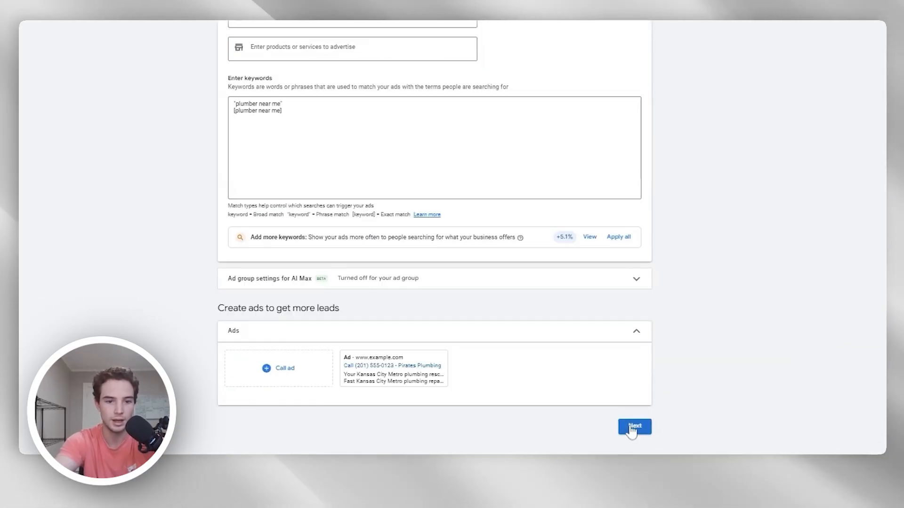
click(634, 426)
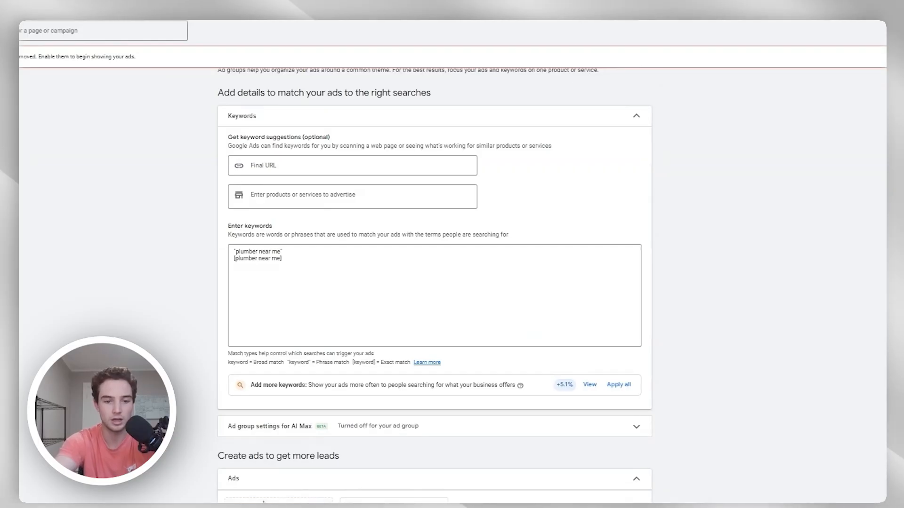
Add a second call ad to the ad group, leaving its headlines, business name and descriptions blank
scroll(262, 502, down, 4)
click(317, 316)
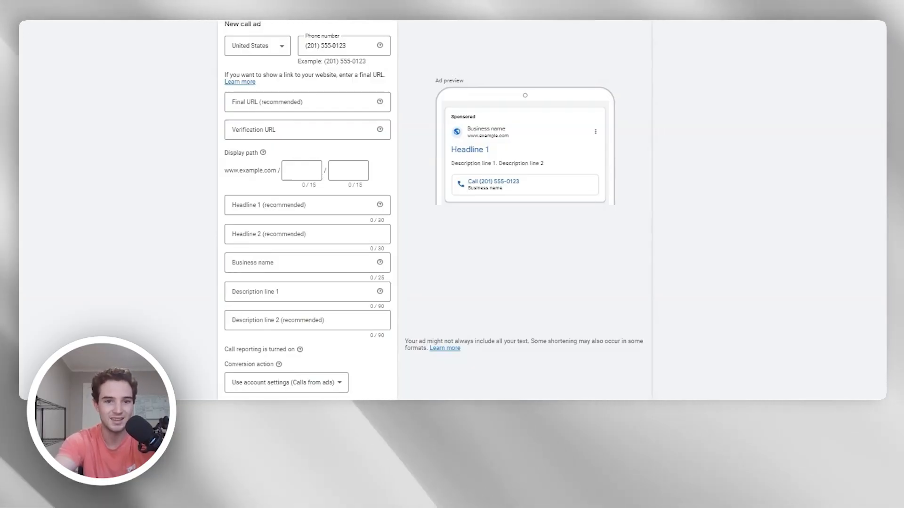
scroll(339, 226, down, 2)
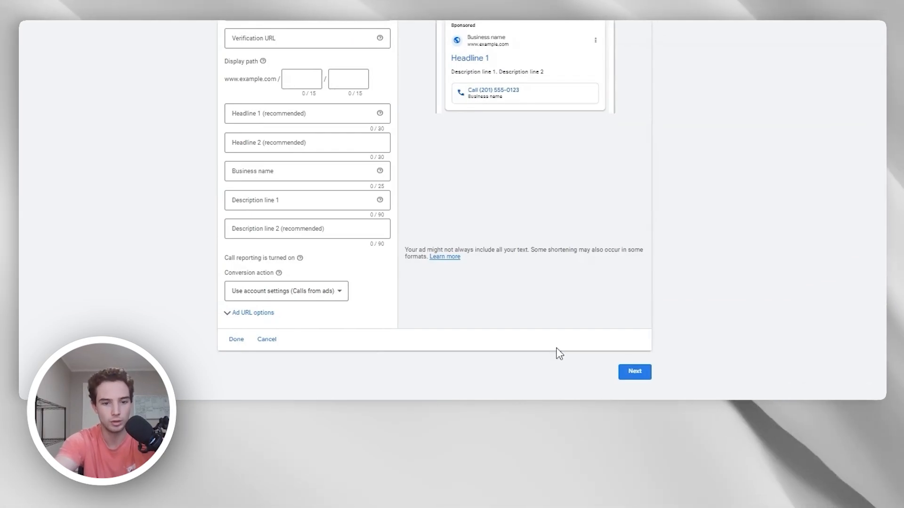
click(241, 346)
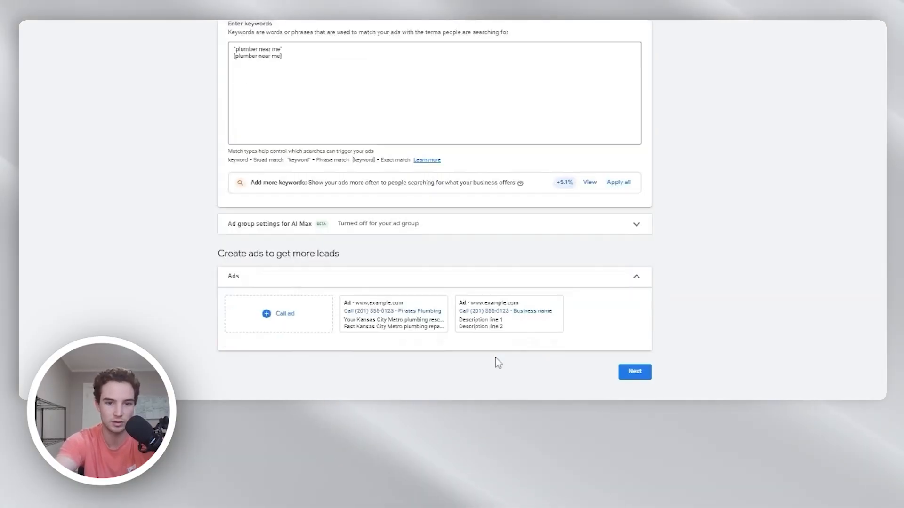
Continue to the budget stage and set a custom average daily budget of $100 for the campaign
click(634, 371)
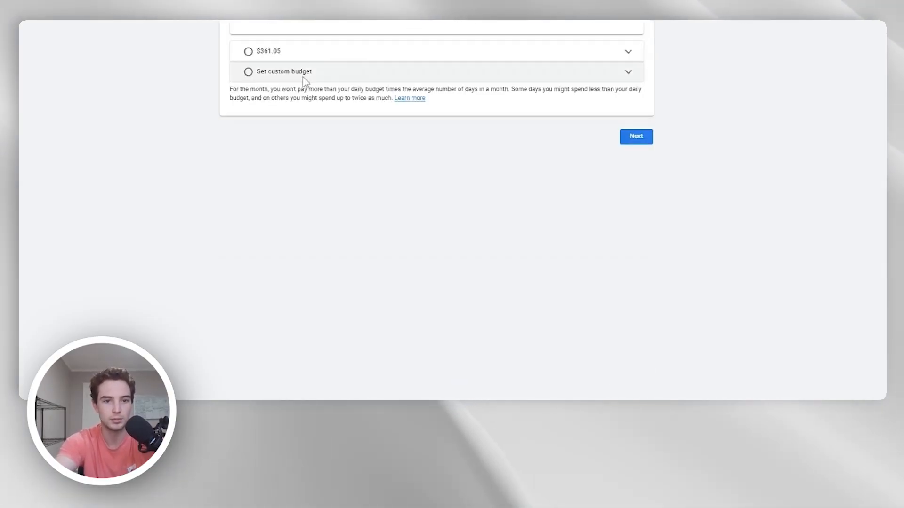
scroll(306, 77, up, 4)
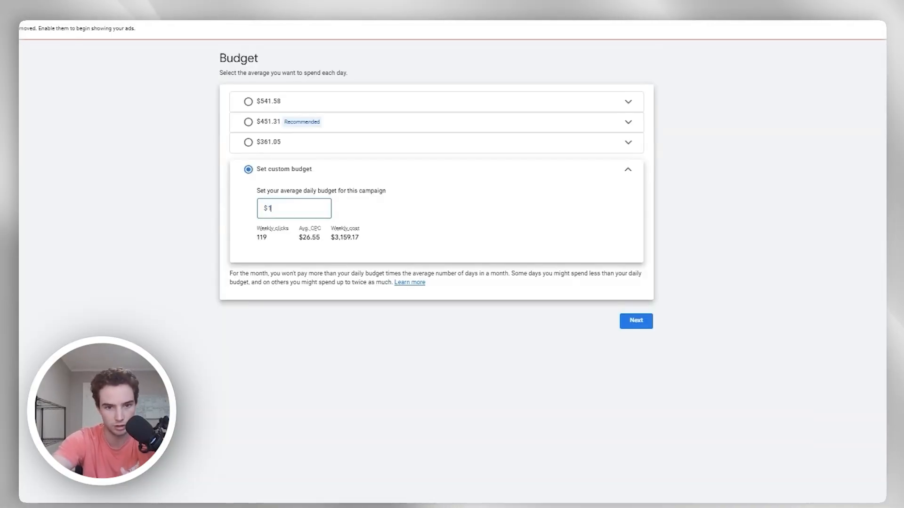
click(645, 324)
Resolve the flagged EU political ads setting in the campaign review and publish the campaign with one ad
scroll(468, 408, down, 4)
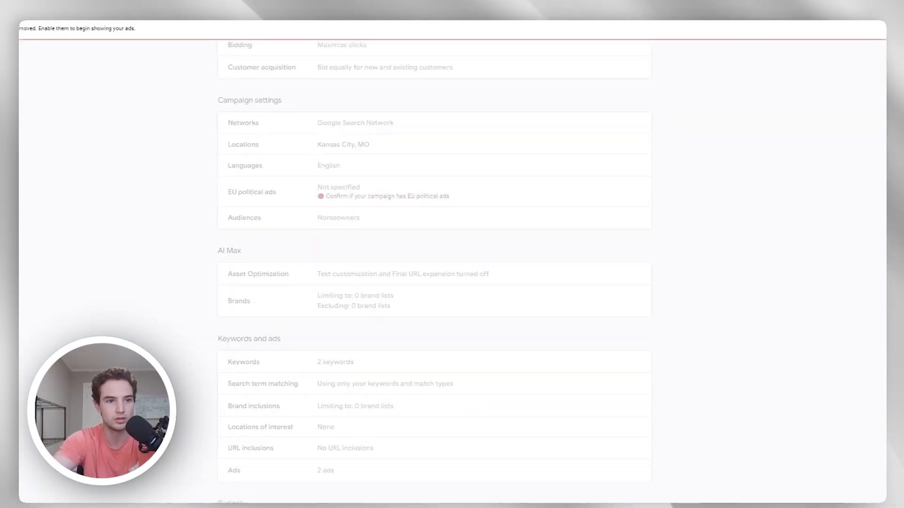
click(427, 216)
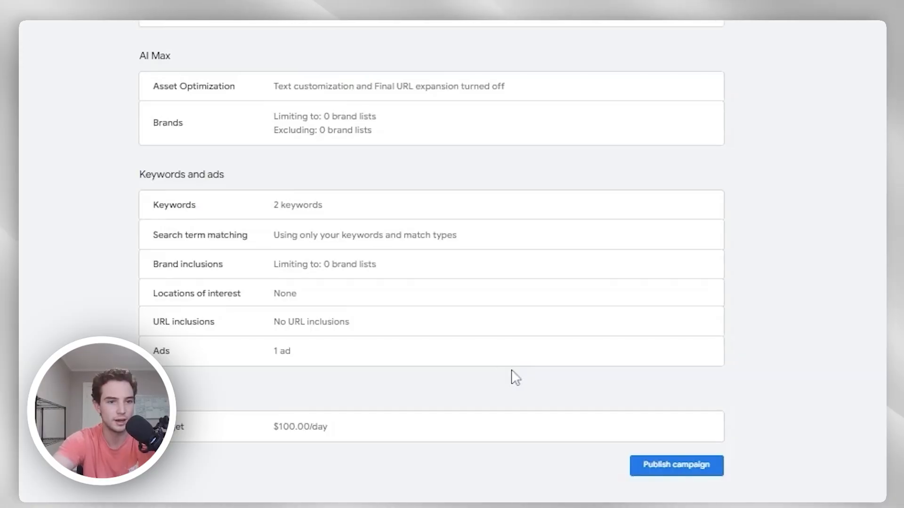
click(689, 465)
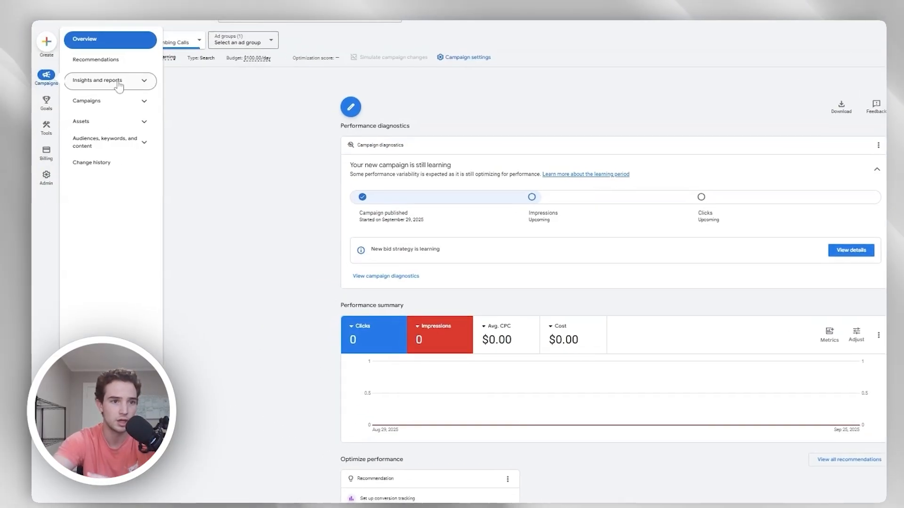
Open the Plumbing Calls campaign's device report under When and where ads showed and decrease the Computers bid adjustment by 100%
click(119, 83)
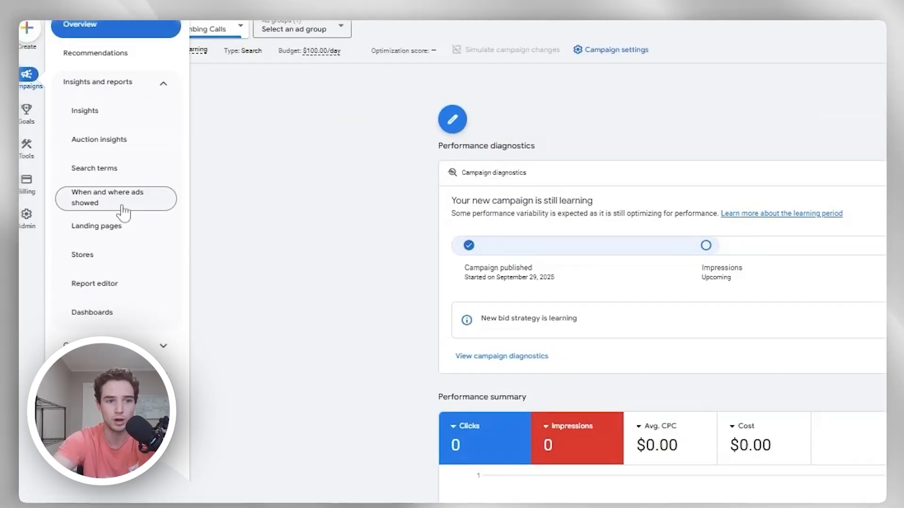
click(123, 212)
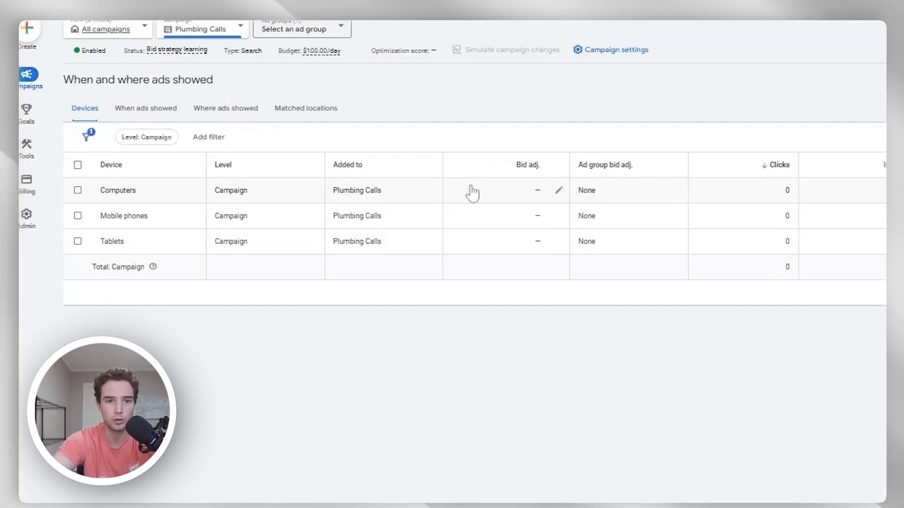
click(560, 191)
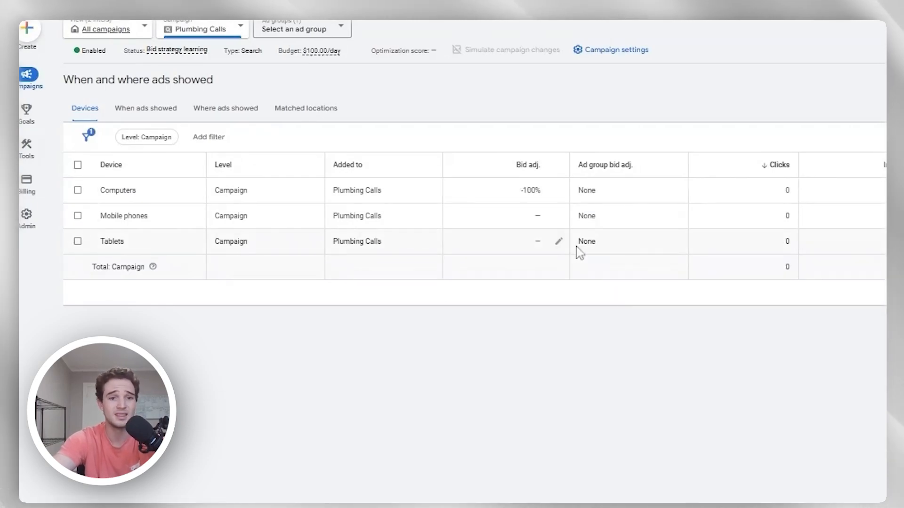
Set the Tablets bid adjustment to a 100% decrease
click(559, 241)
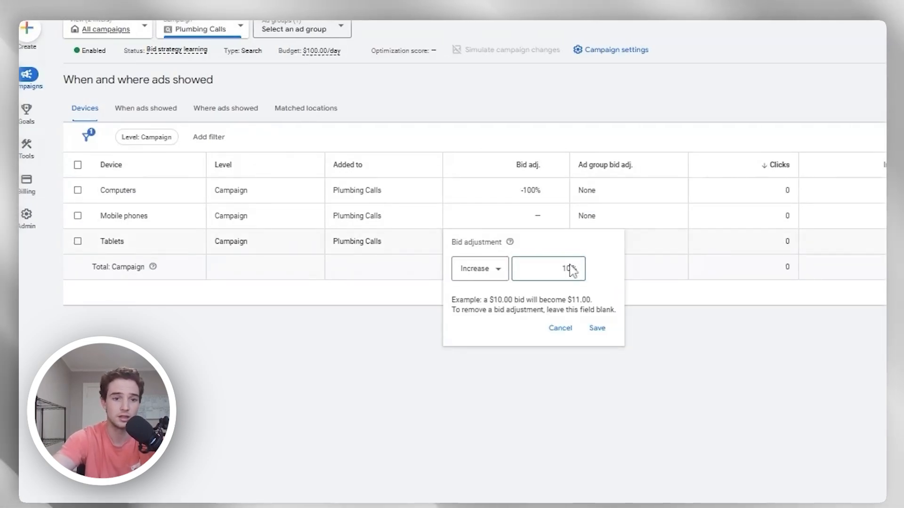
click(469, 281)
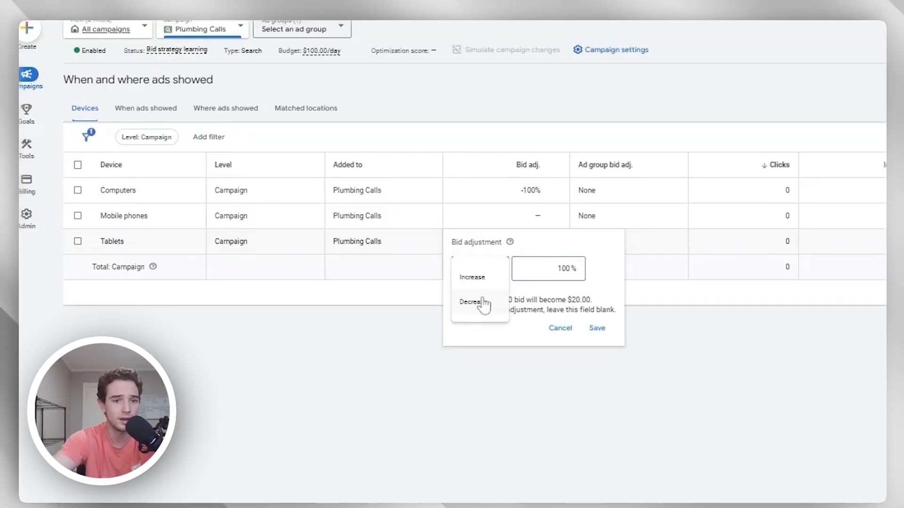
click(471, 298)
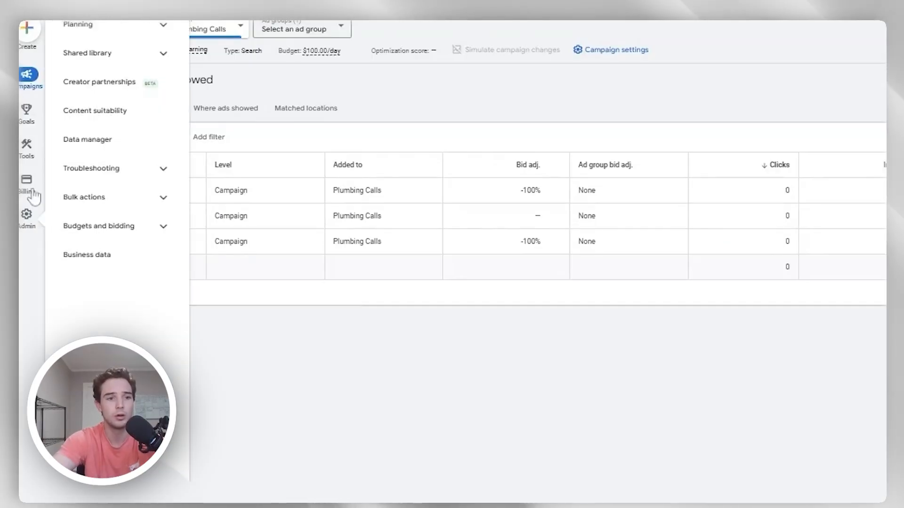
Open the negative keywords list of the Plumbing Calls campaign
mouse_move(52, 93)
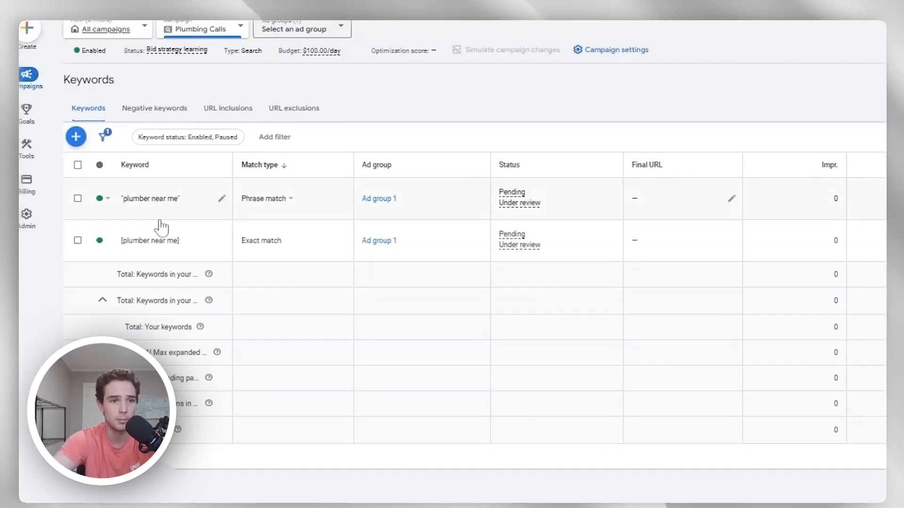
click(150, 113)
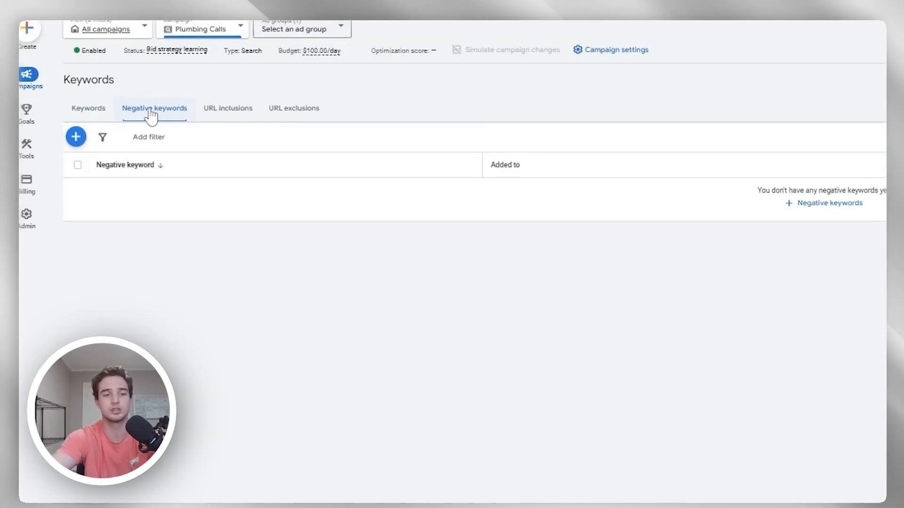